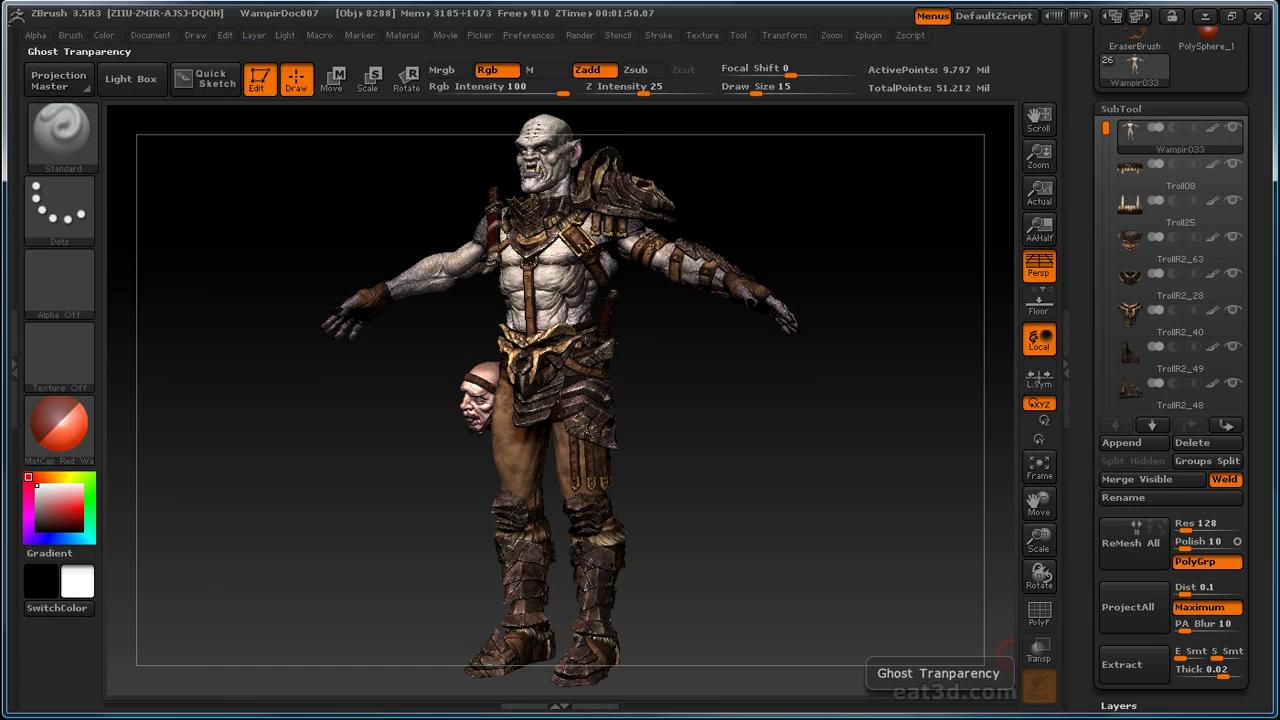
- Dock the Movie palette in the left tray beside the canvas
{"action": "left_click", "coordinate": [445, 38]}
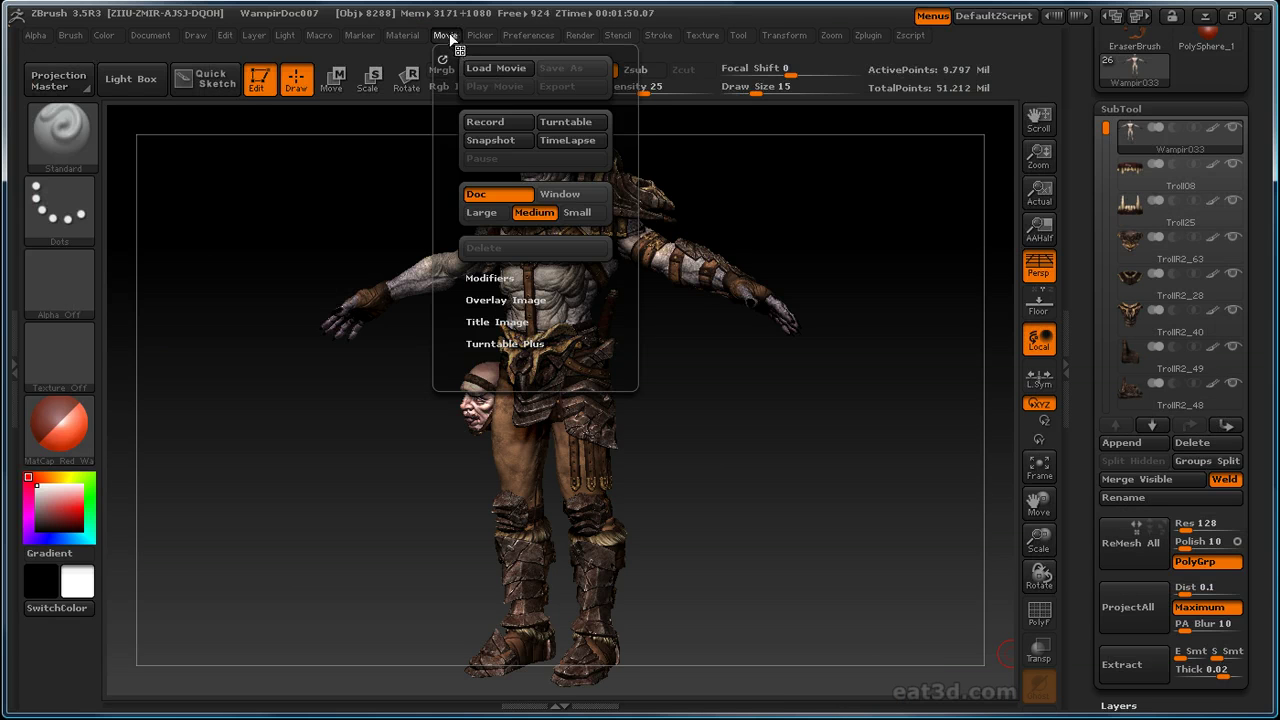
{"action": "left_click", "coordinate": [20, 210]}
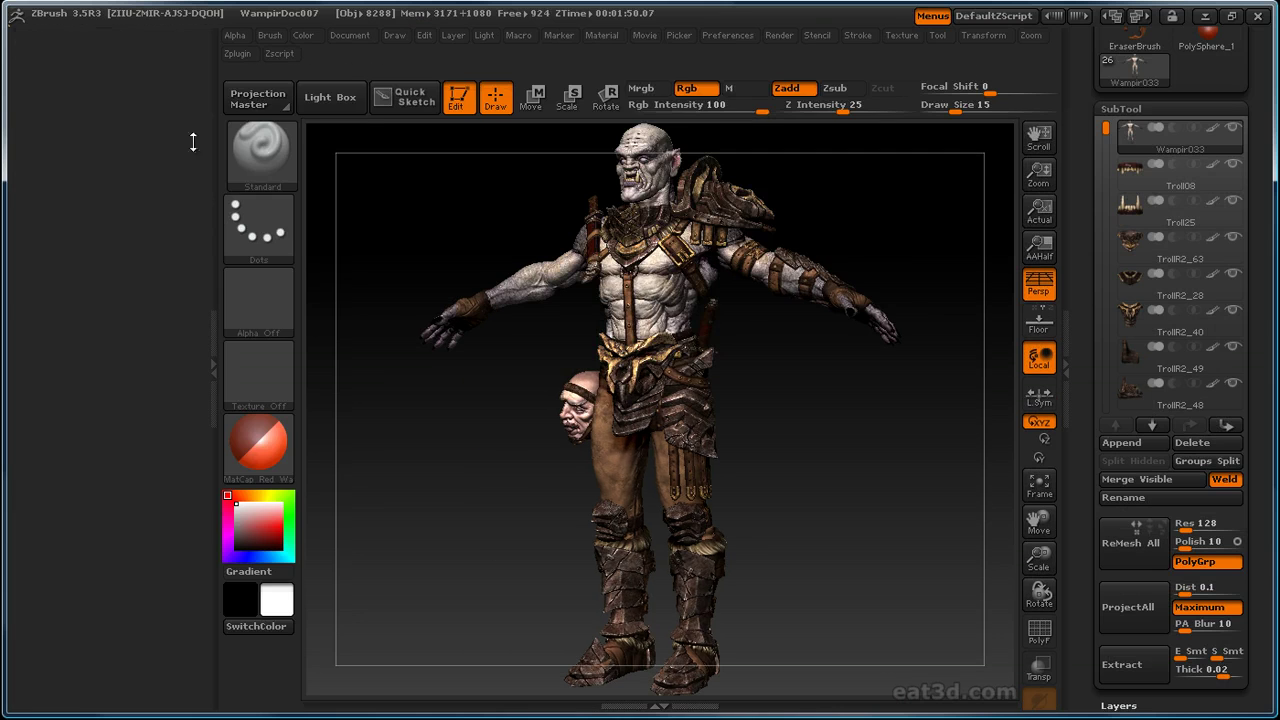
{"action": "left_click", "coordinate": [644, 35]}
{"action": "left_click_drag", "start_coordinate": [636, 50], "coordinate": [100, 140]}
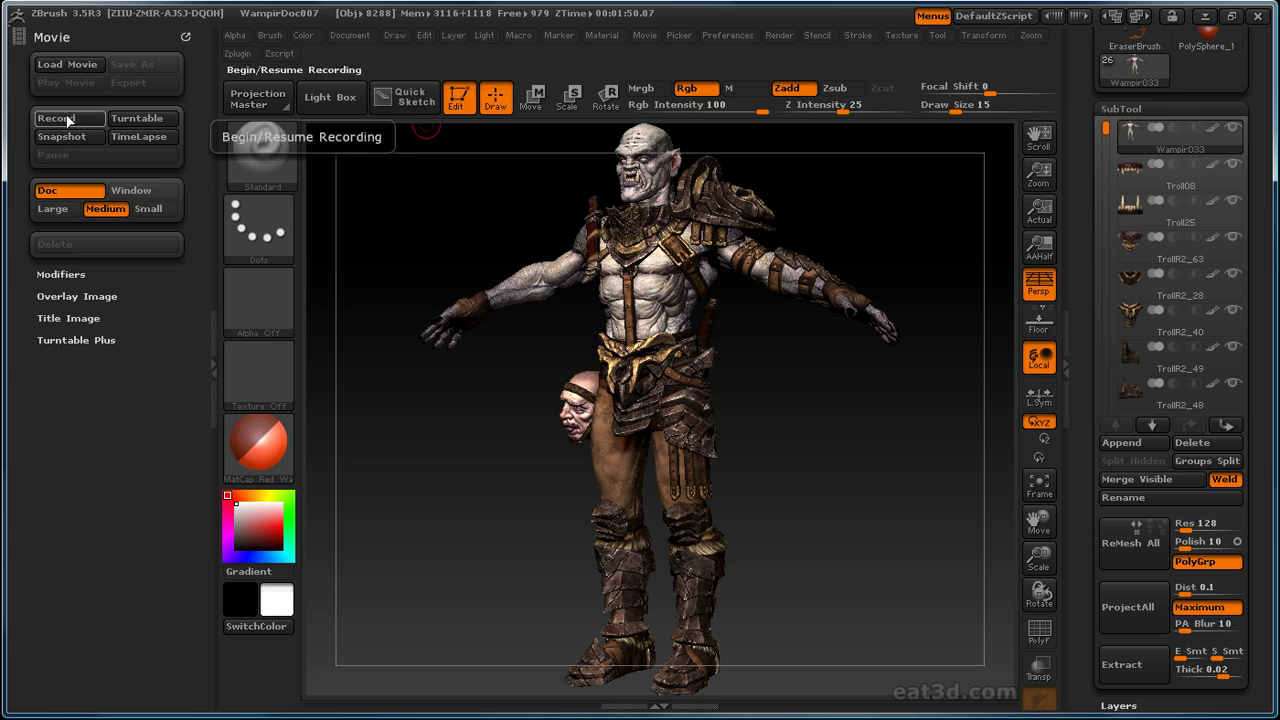
{"action": "scroll", "coordinate": [22, 145], "scroll_direction": "down", "scroll_amount": 1}
{"action": "scroll", "coordinate": [44, 141], "scroll_direction": "down", "scroll_amount": 1}
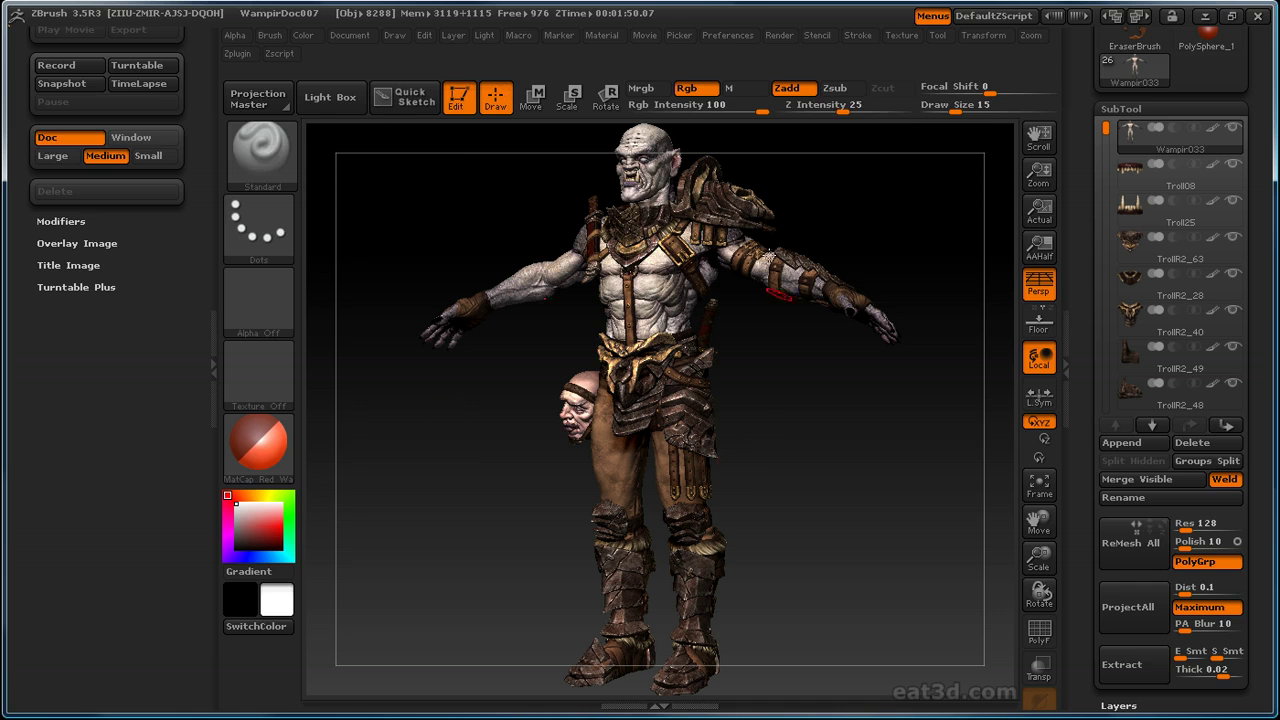
{"action": "left_click", "coordinate": [148, 141]}
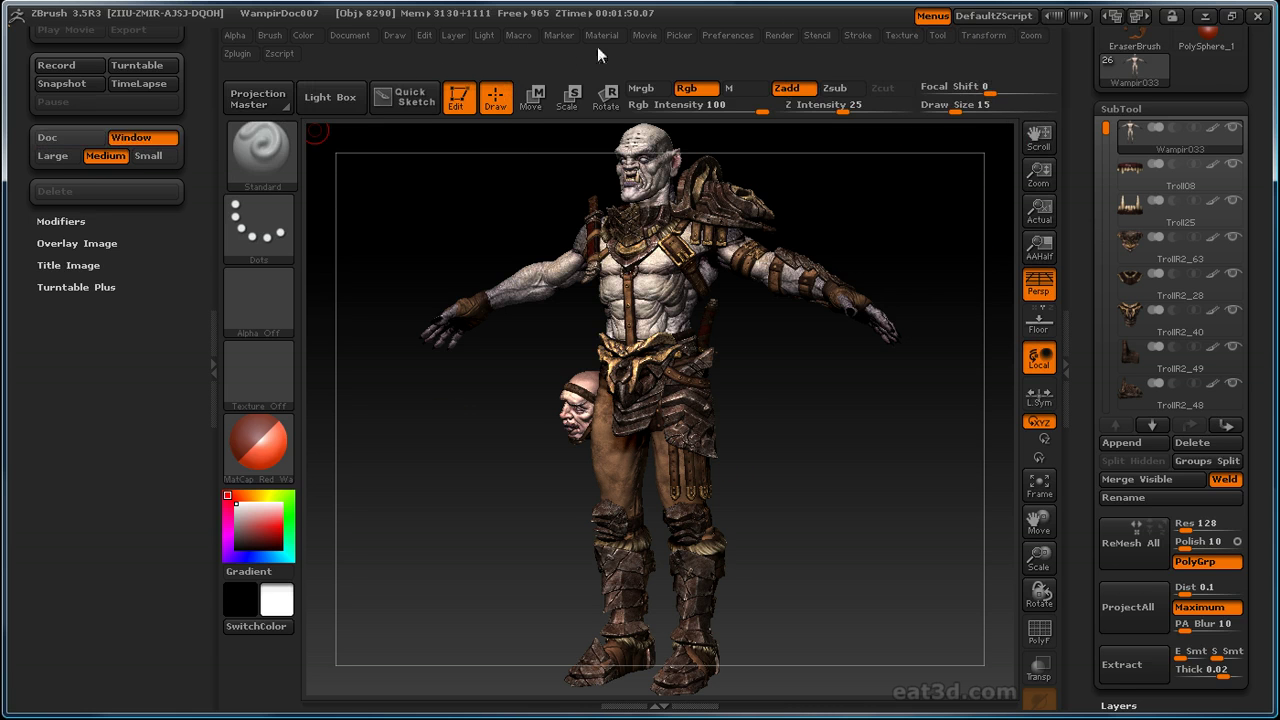
{"action": "left_click", "coordinate": [58, 137]}
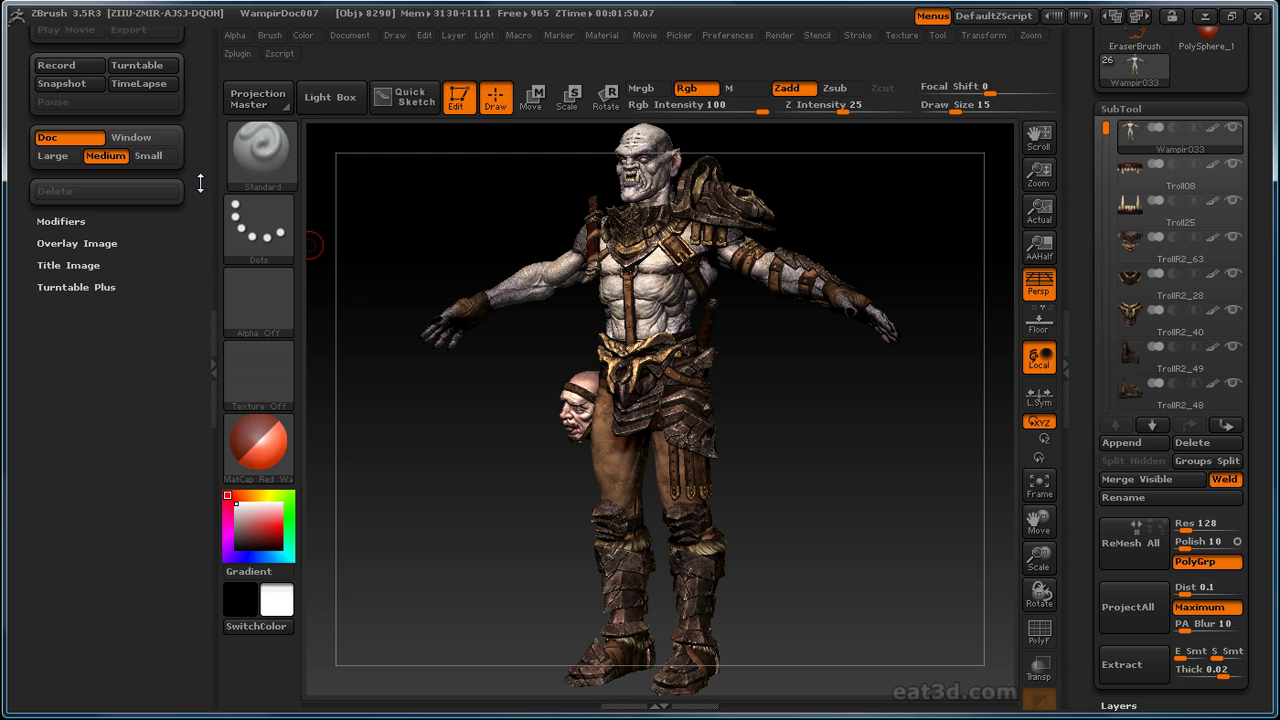
- Expand Movie Modifiers and try Large and Small movie sizes, ending on Medium with Frame Size 0.5
{"action": "left_click", "coordinate": [62, 221]}
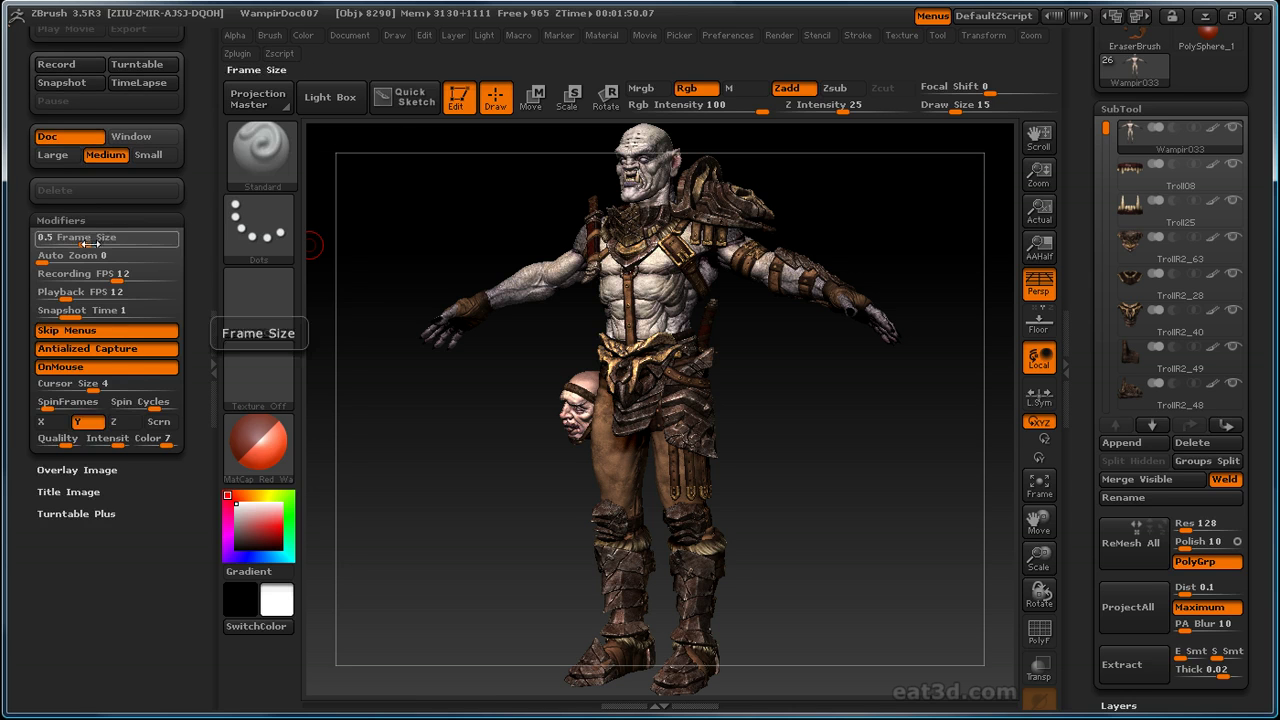
{"action": "left_click", "coordinate": [60, 157]}
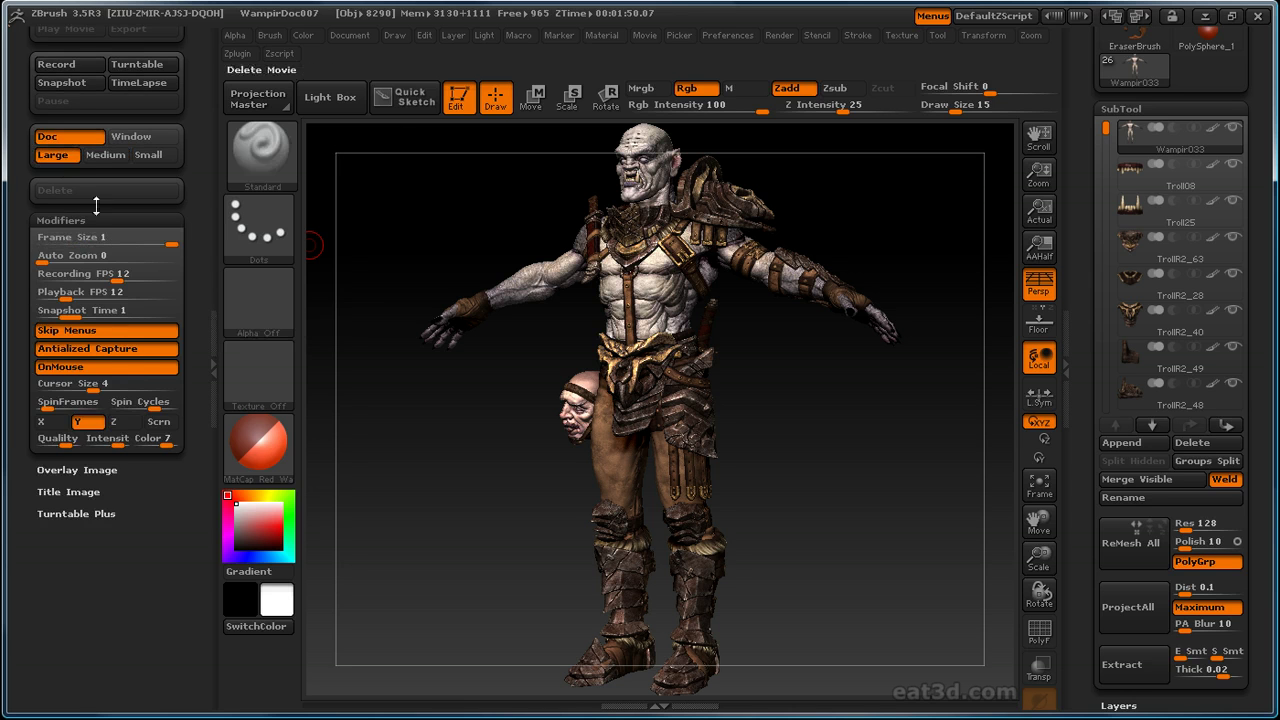
{"action": "left_click", "coordinate": [148, 155]}
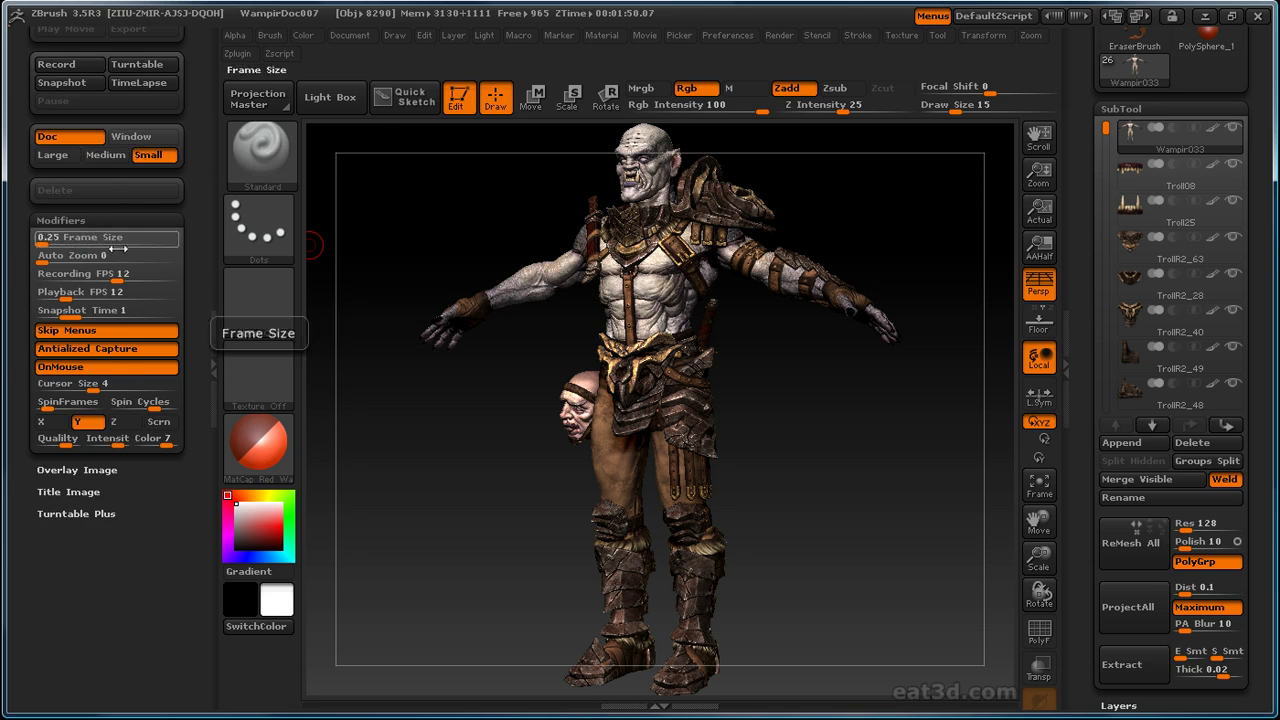
{"action": "left_click", "coordinate": [105, 157]}
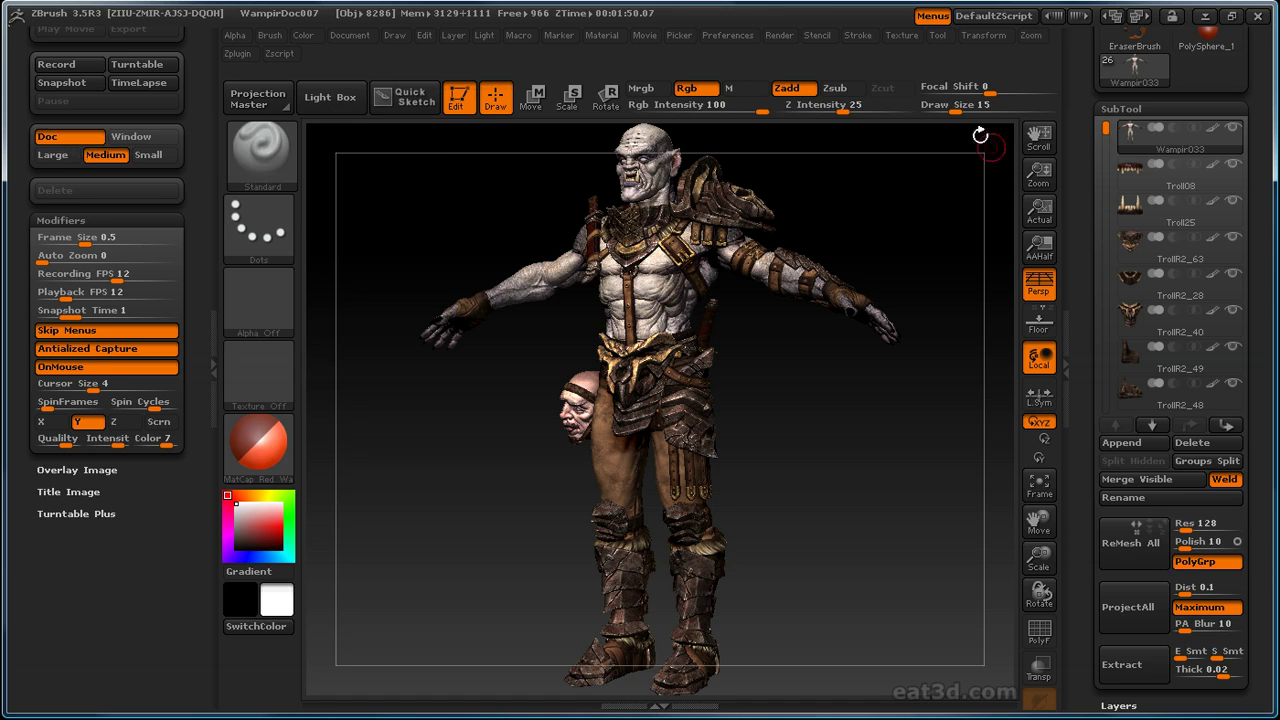
{"action": "left_click", "coordinate": [1040, 250]}
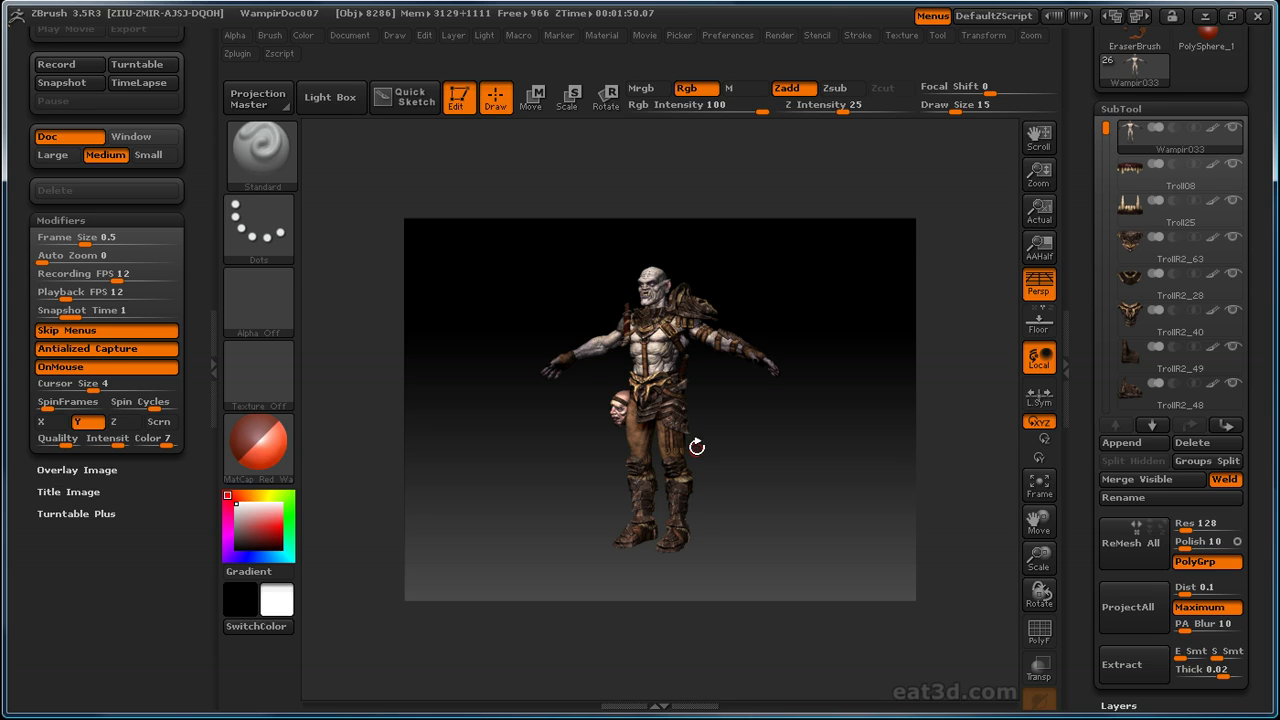
{"action": "left_click", "coordinate": [358, 42]}
{"action": "scroll", "coordinate": [354, 156], "scroll_direction": "down", "scroll_amount": 2}
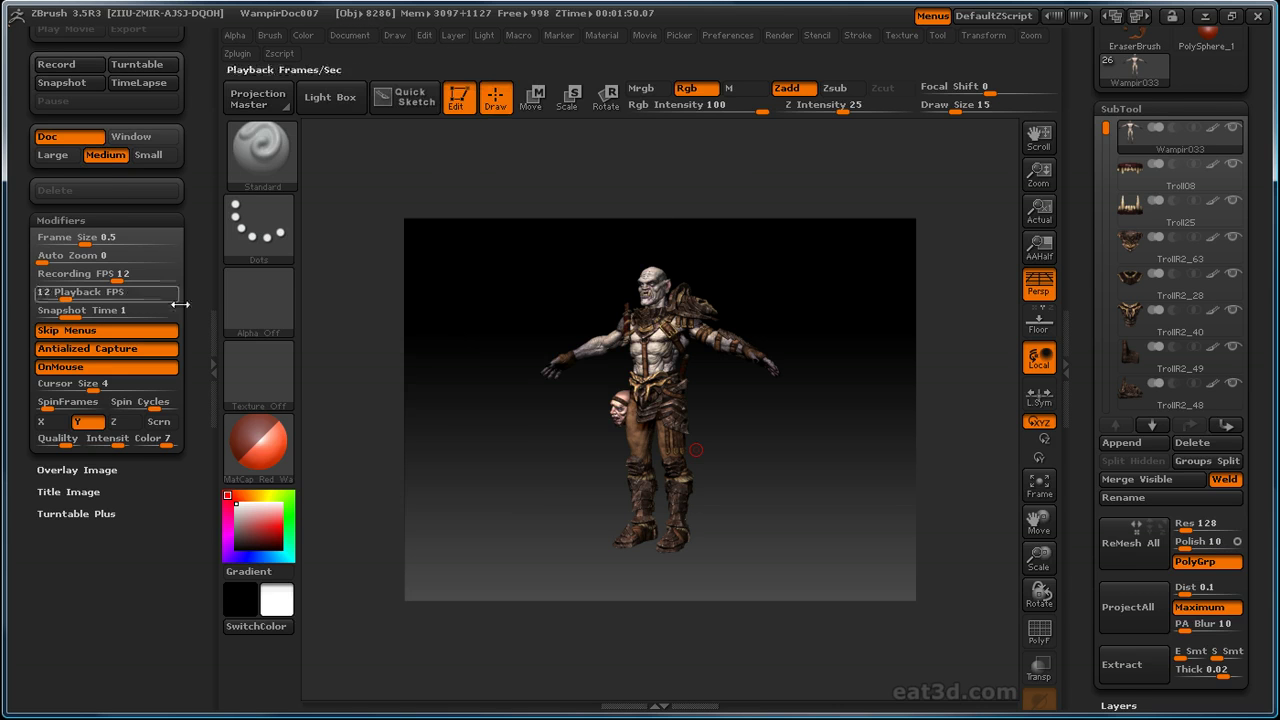
{"action": "left_click", "coordinate": [349, 35]}
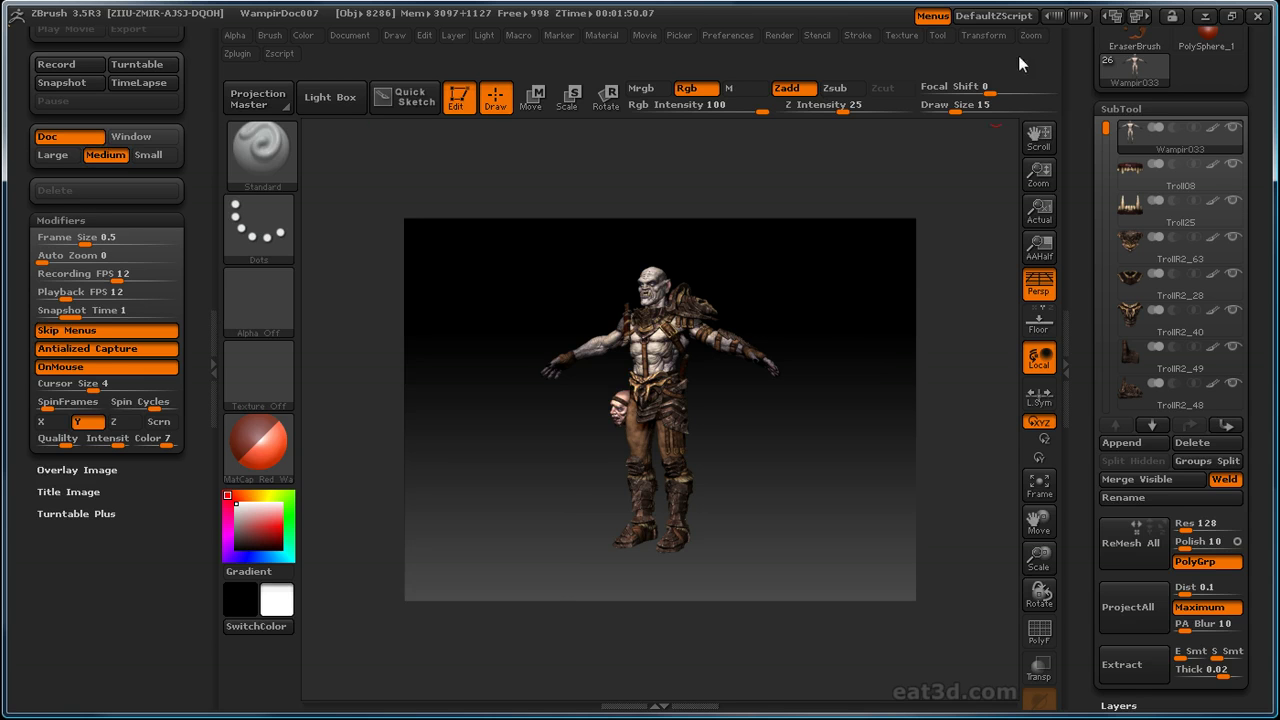
{"action": "left_click", "coordinate": [1039, 212]}
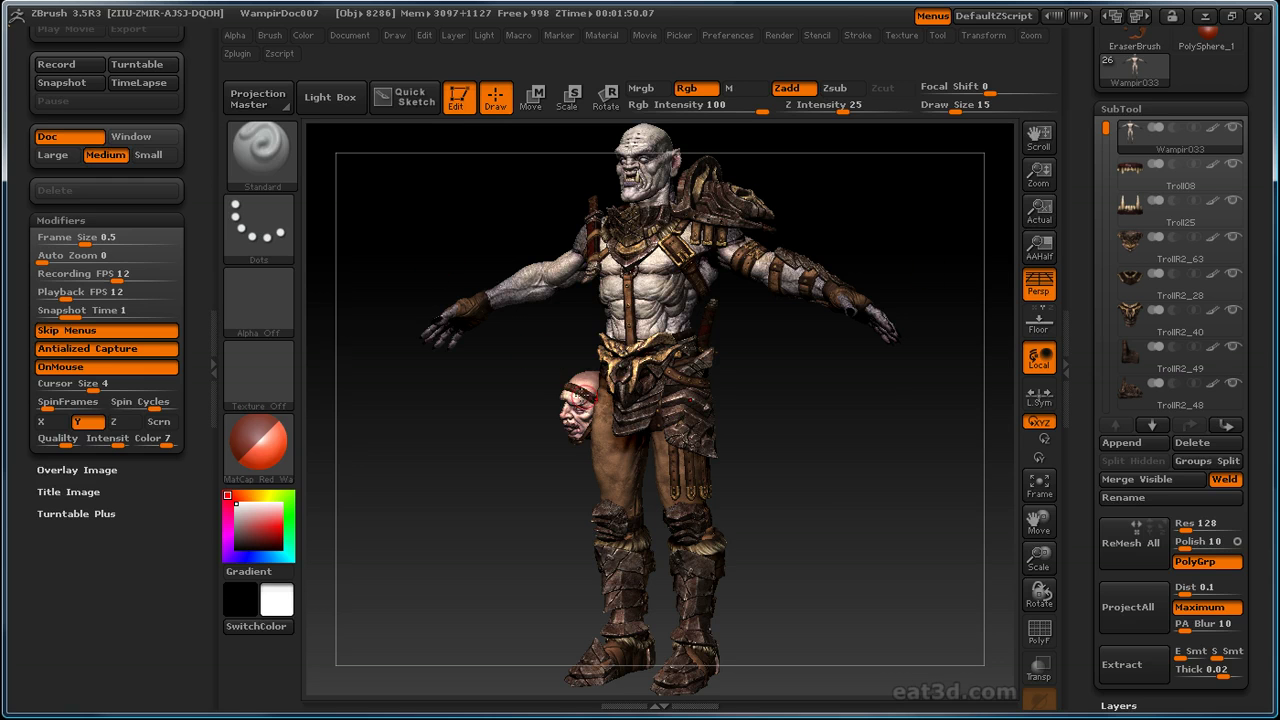
- Scroll the Movie palette and drag the Modifiers Cursor Size slider down to 0
{"action": "left_click_drag", "start_coordinate": [26, 227], "coordinate": [26, 134]}
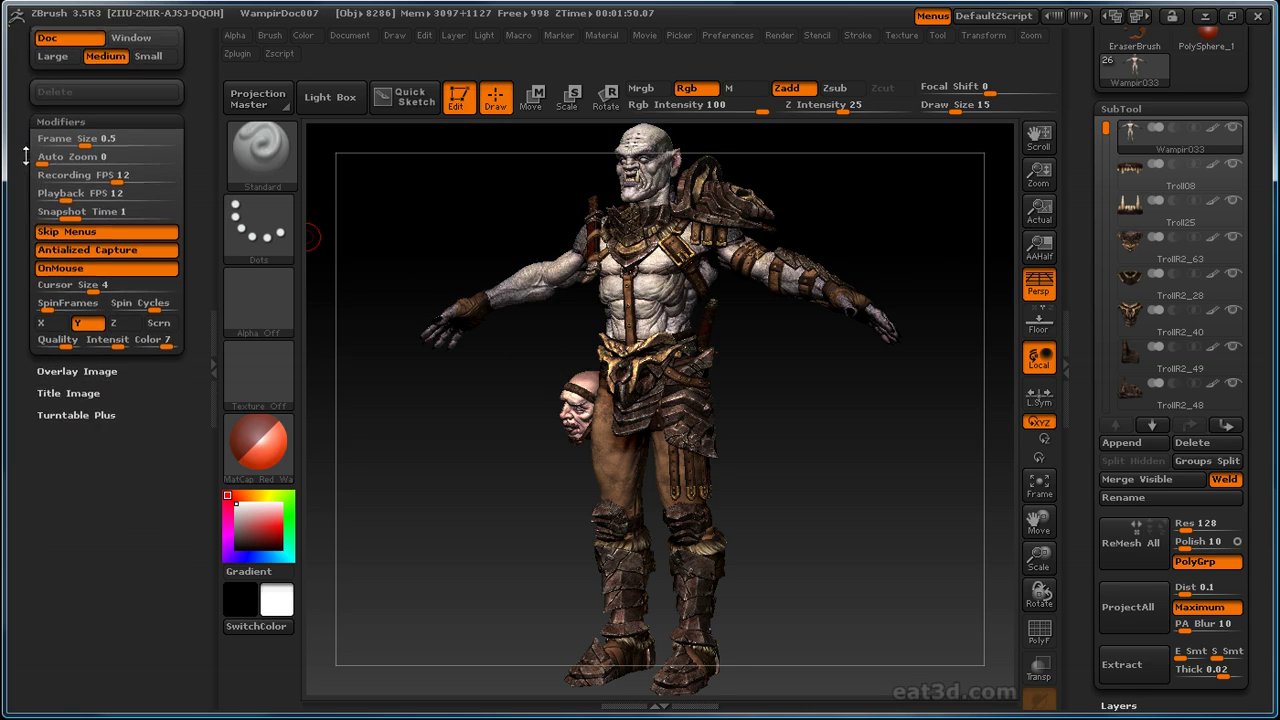
{"action": "left_click_drag", "start_coordinate": [26, 208], "coordinate": [45, 174]}
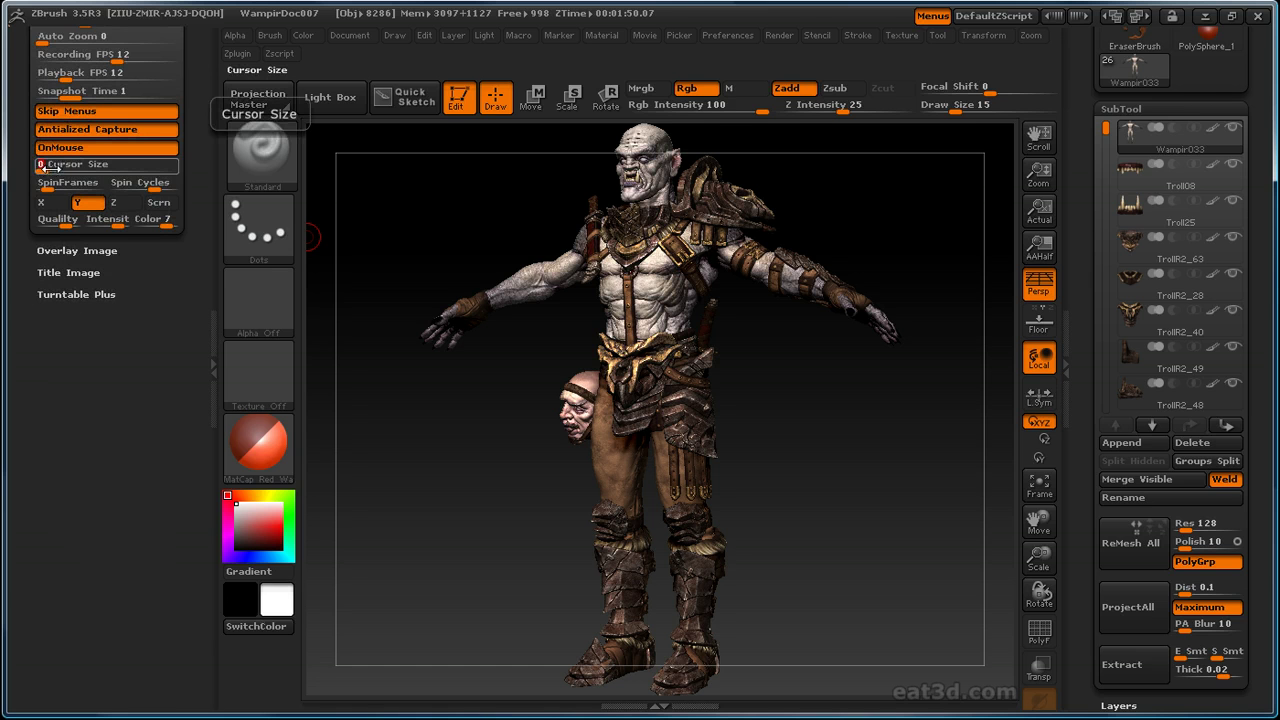
{"action": "left_click_drag", "start_coordinate": [57, 168], "coordinate": [26, 170]}
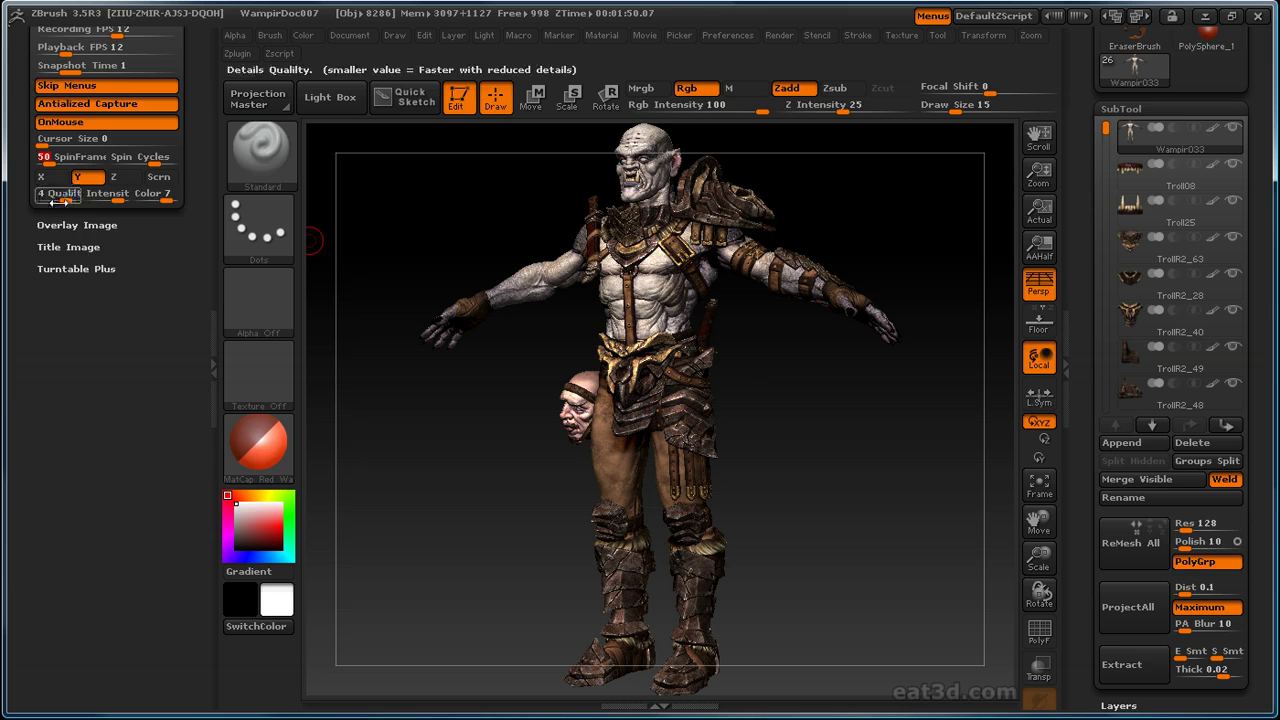
{"action": "left_click_drag", "start_coordinate": [28, 222], "coordinate": [28, 180]}
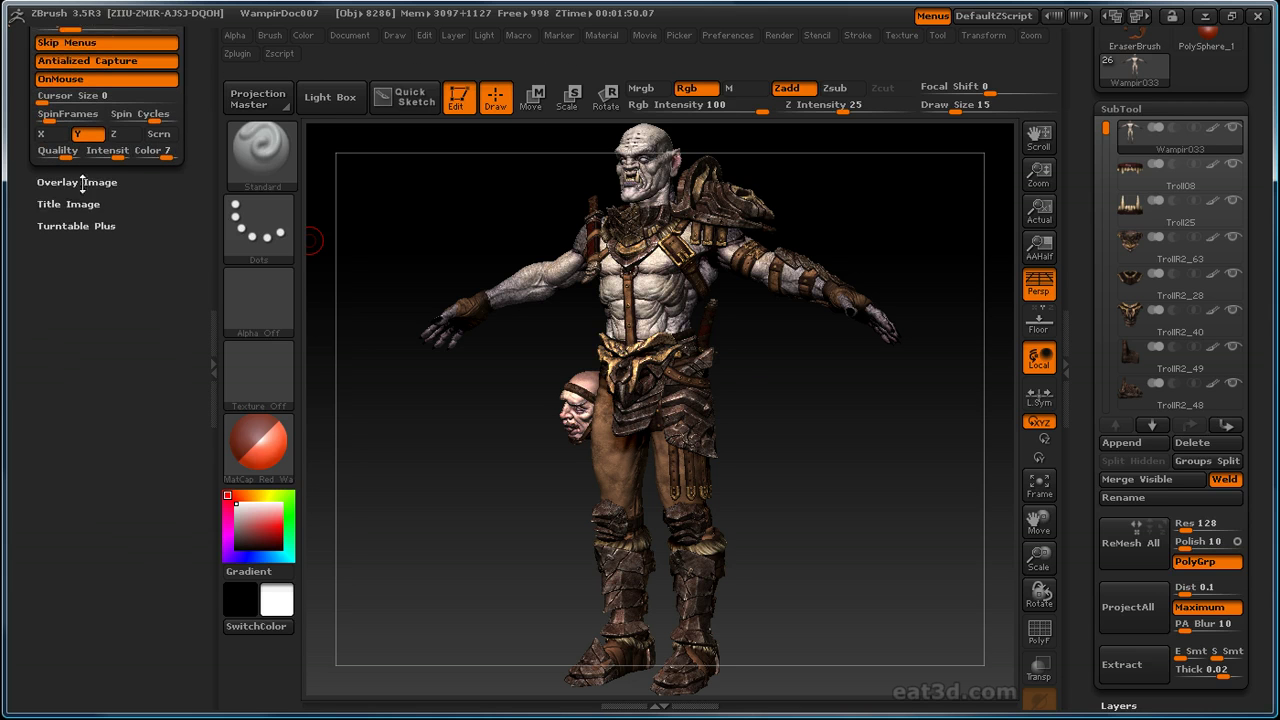
- Expand Overlay Image, drag its Opacity from 0.25 to 0, then collapse it
{"action": "left_click", "coordinate": [28, 181]}
{"action": "left_click_drag", "start_coordinate": [28, 232], "coordinate": [28, 204]}
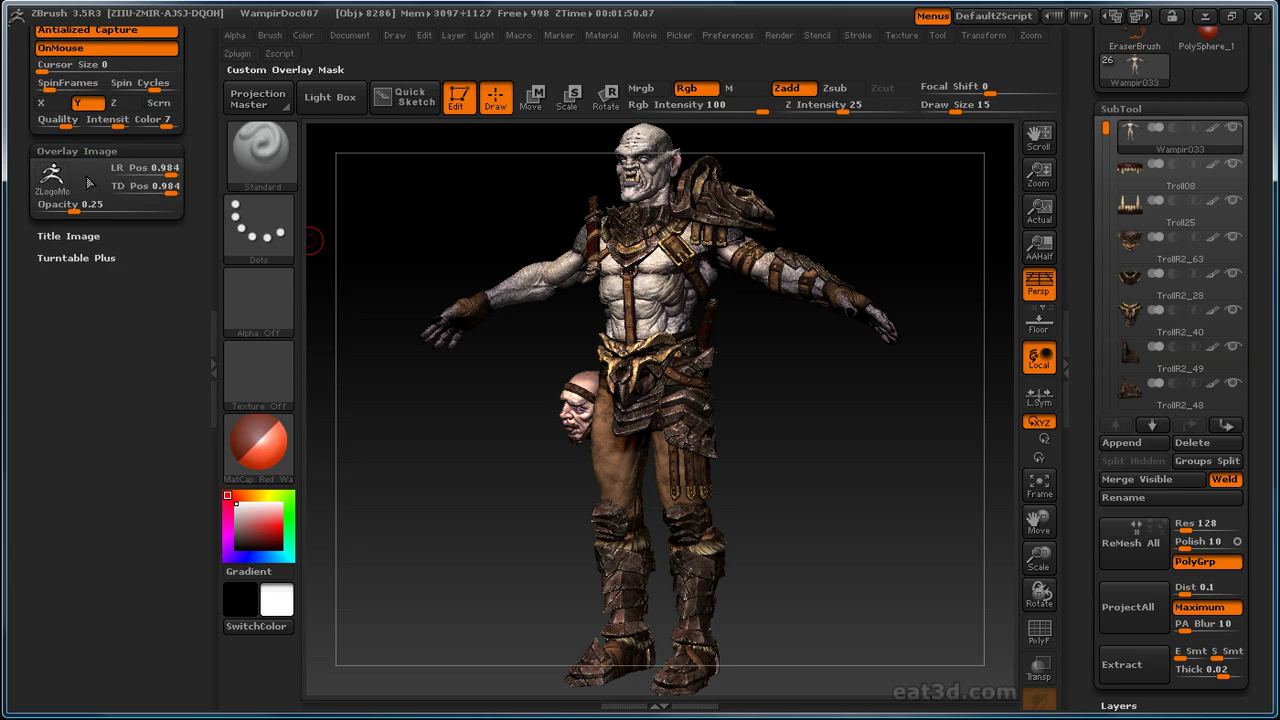
{"action": "mouse_move", "coordinate": [55, 180]}
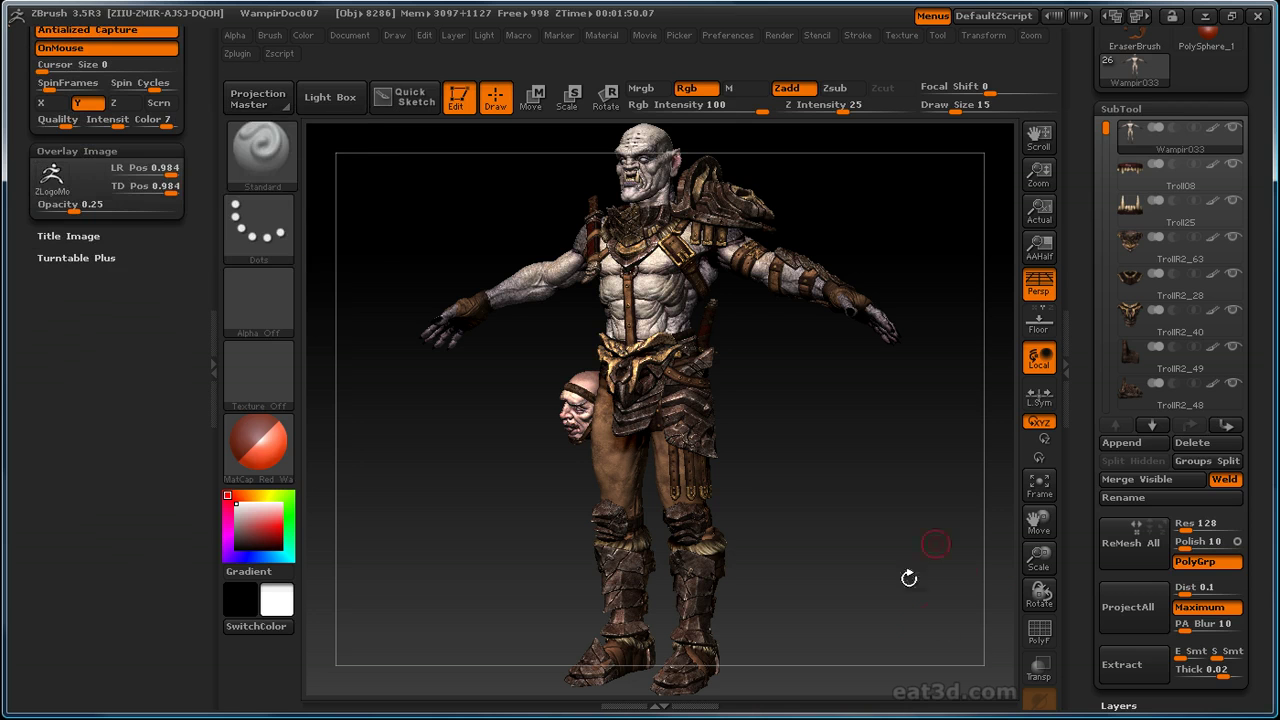
{"action": "left_click", "coordinate": [55, 183]}
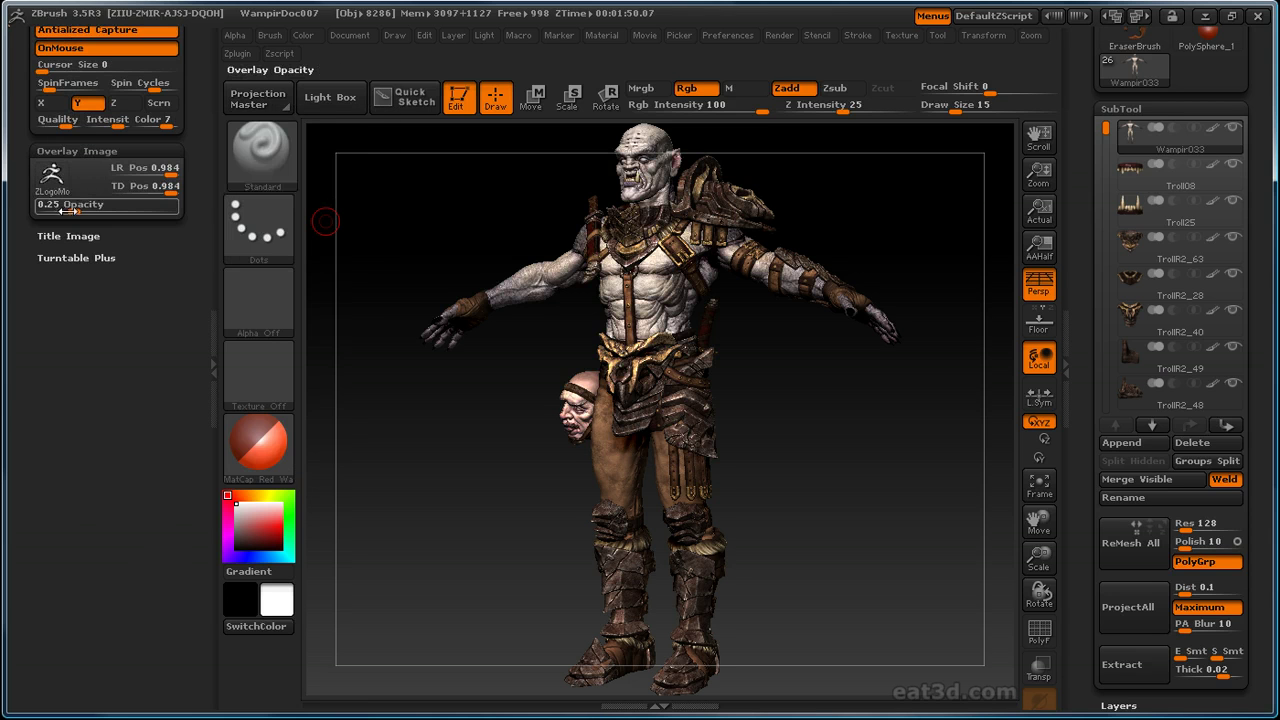
{"action": "left_click_drag", "start_coordinate": [72, 208], "coordinate": [36, 208]}
{"action": "left_click", "coordinate": [52, 150]}
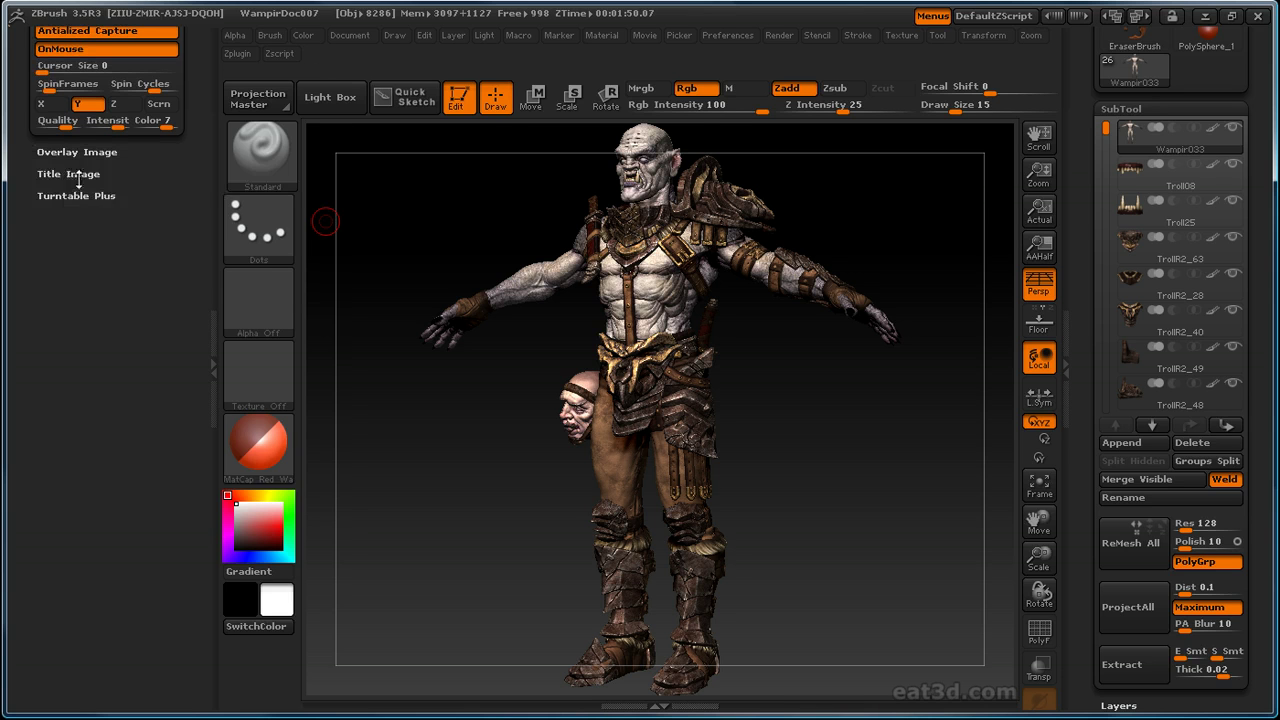
- Expand Title Image, set both FadeIn and FadeOut Time to 0, then collapse it
{"action": "left_click", "coordinate": [52, 173]}
{"action": "mouse_move", "coordinate": [69, 212]}
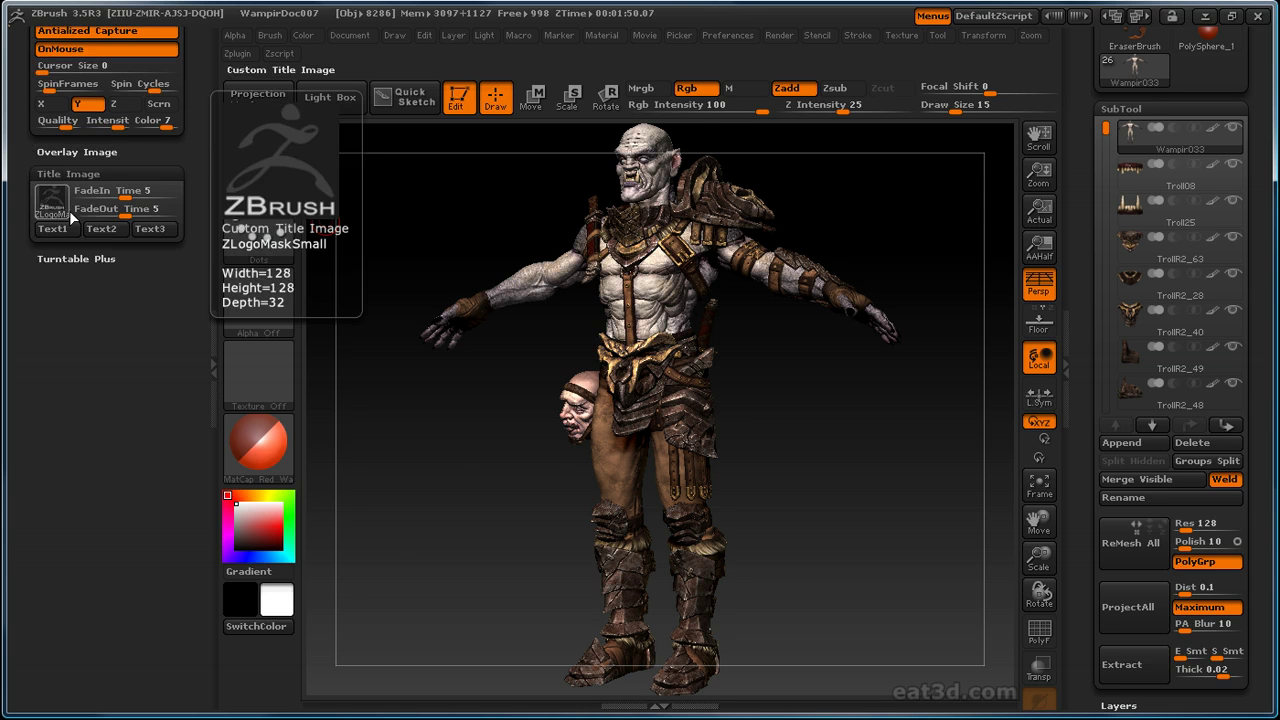
{"action": "left_click", "coordinate": [62, 214]}
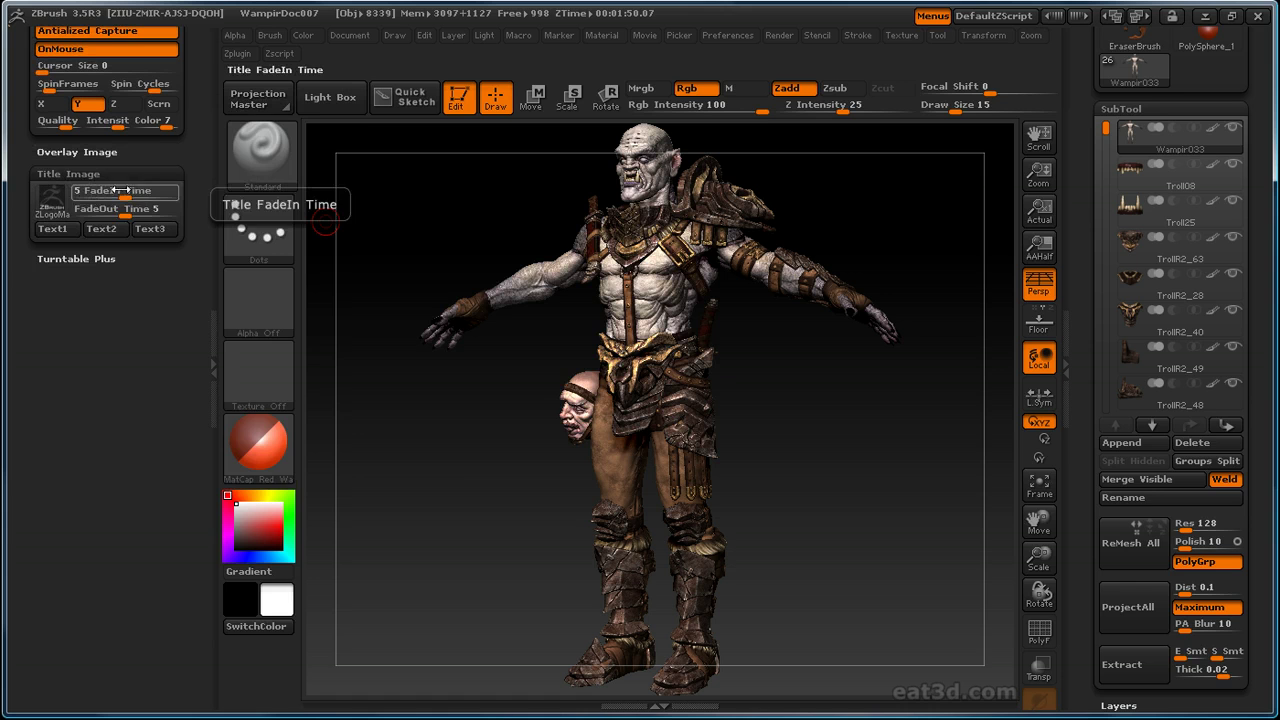
{"action": "left_click_drag", "start_coordinate": [123, 190], "coordinate": [72, 213]}
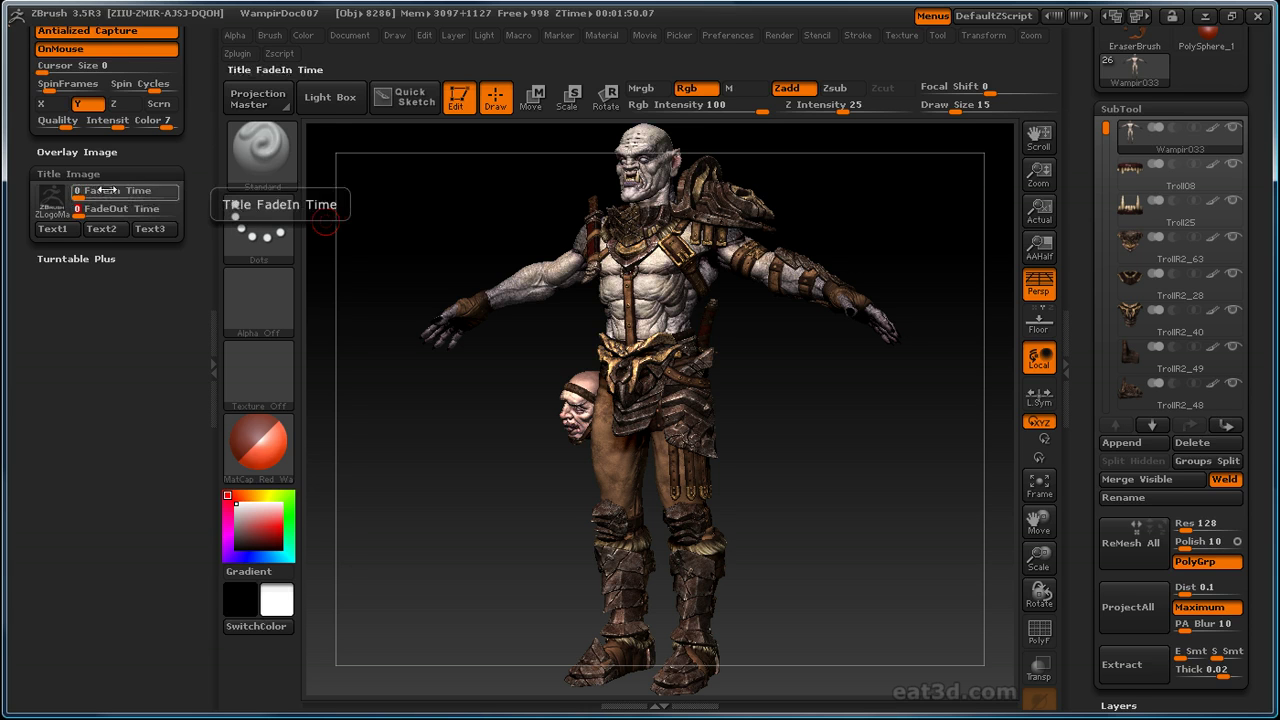
{"action": "left_click_drag", "start_coordinate": [76, 190], "coordinate": [109, 208]}
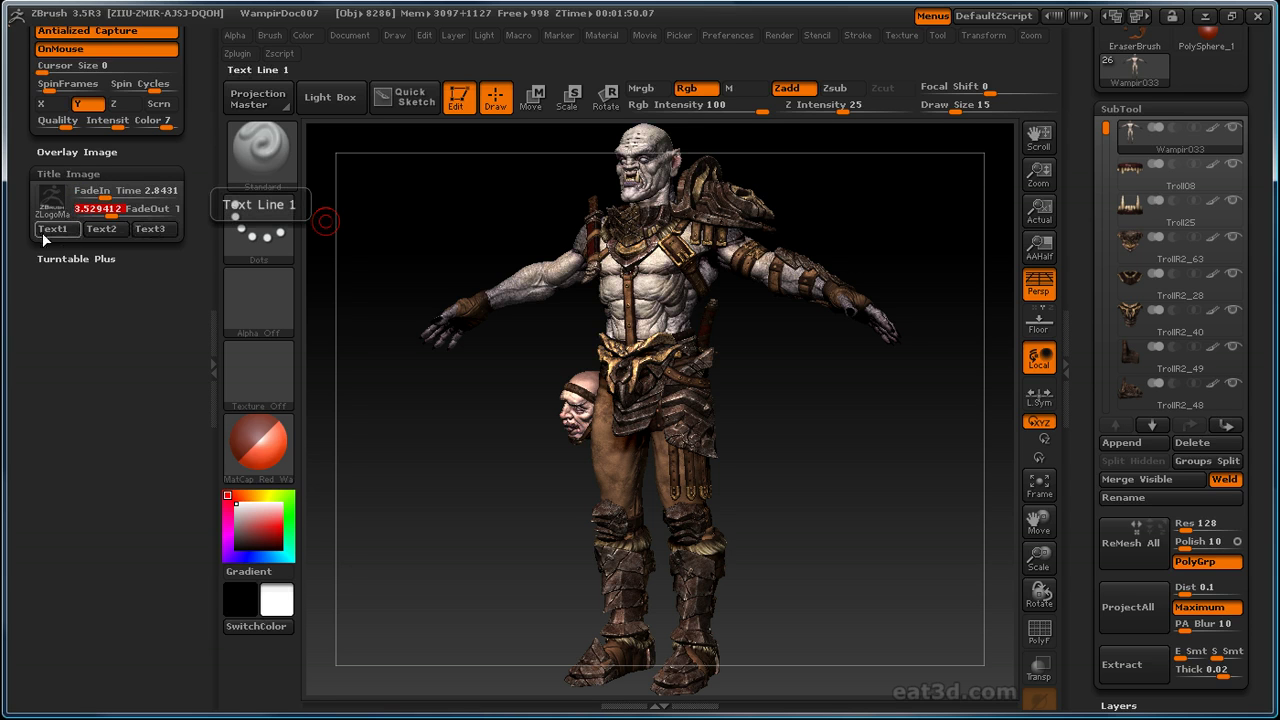
{"action": "type", "text": "0"}
{"action": "key", "text": "Return"}
{"action": "left_click", "coordinate": [76, 191]}
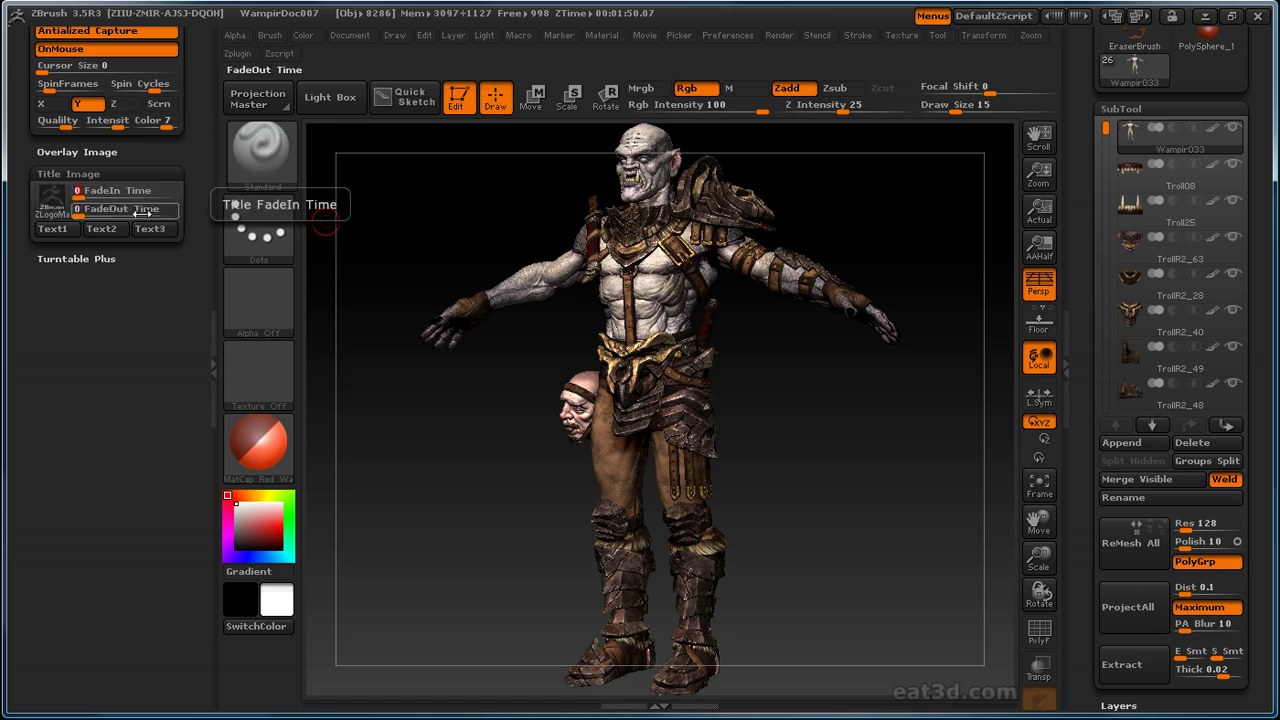
{"action": "left_click", "coordinate": [68, 175]}
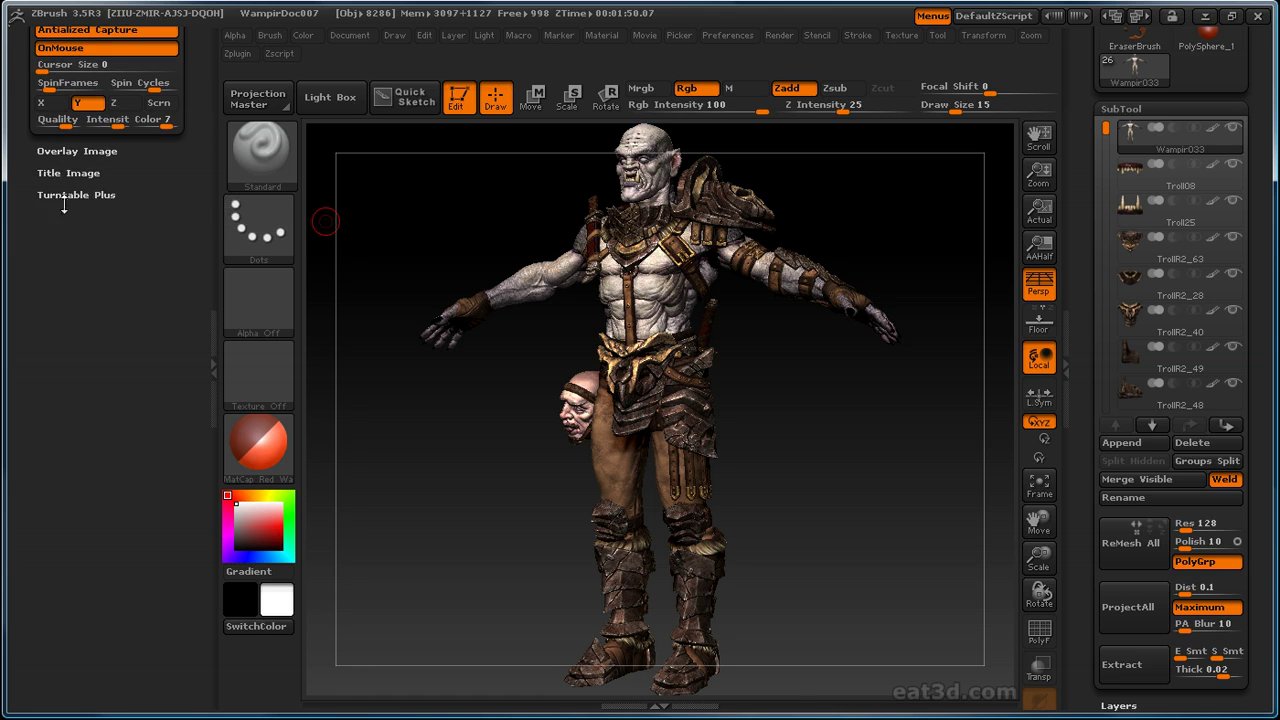
- Expand Turntable Plus to review it, then scroll back to the top of the Movie palette
{"action": "left_click", "coordinate": [66, 194]}
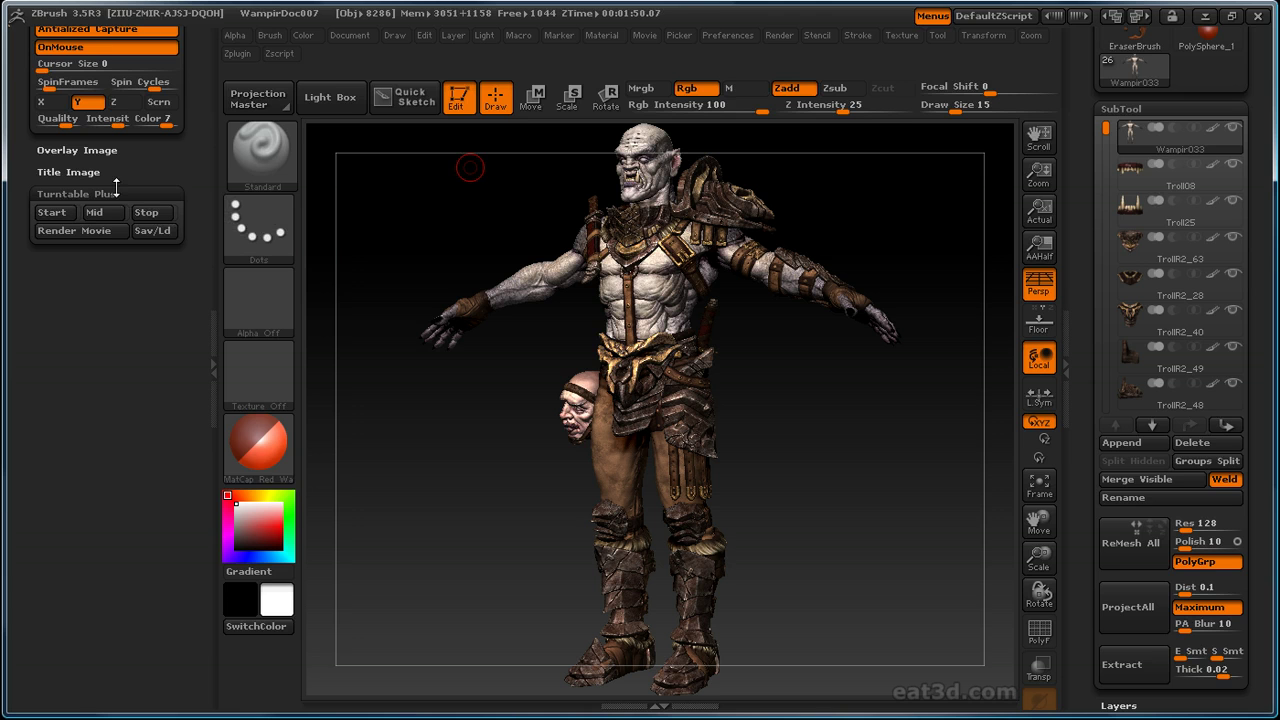
{"action": "scroll", "coordinate": [120, 180], "scroll_direction": "up", "scroll_amount": 5}
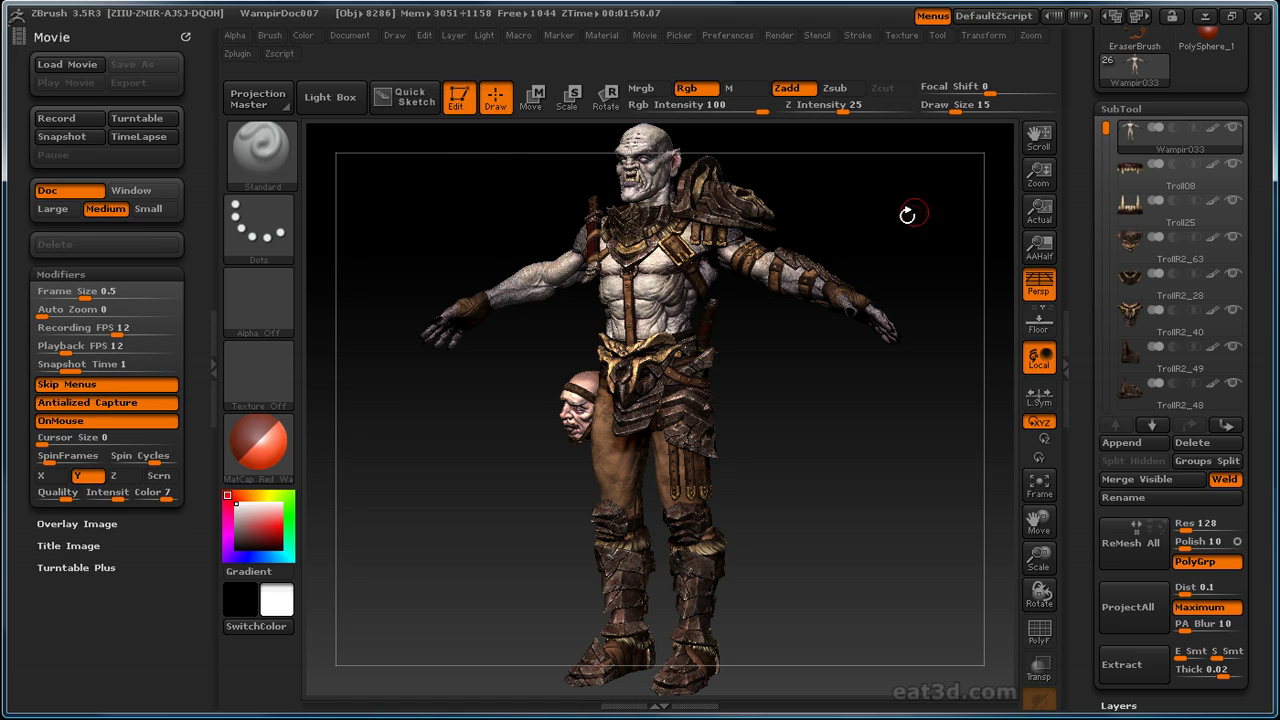
- Lower subdivision, rotate the troll to front view, restore subdivision, and zoom out to frame it smaller
{"action": "key", "text": "shift+d"}
{"action": "left_click_drag", "start_coordinate": [935, 218], "coordinate": [902, 214], "text": "shift"}
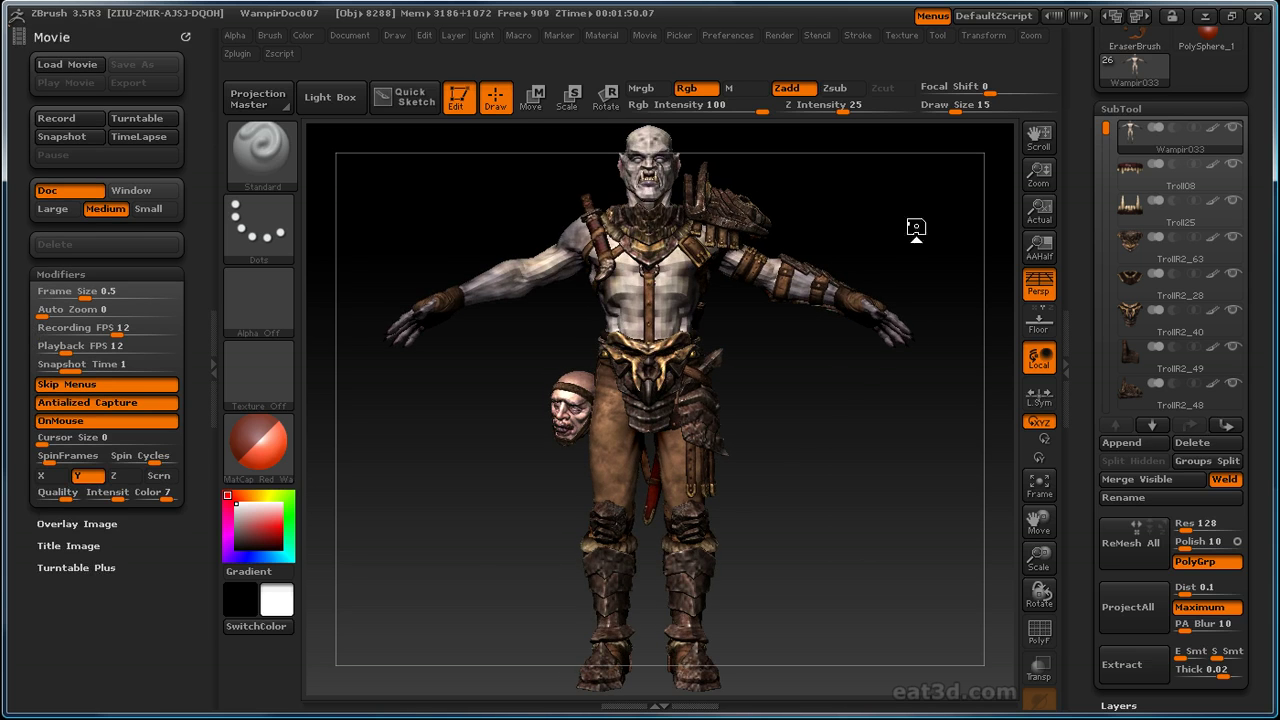
{"action": "key", "text": "d"}
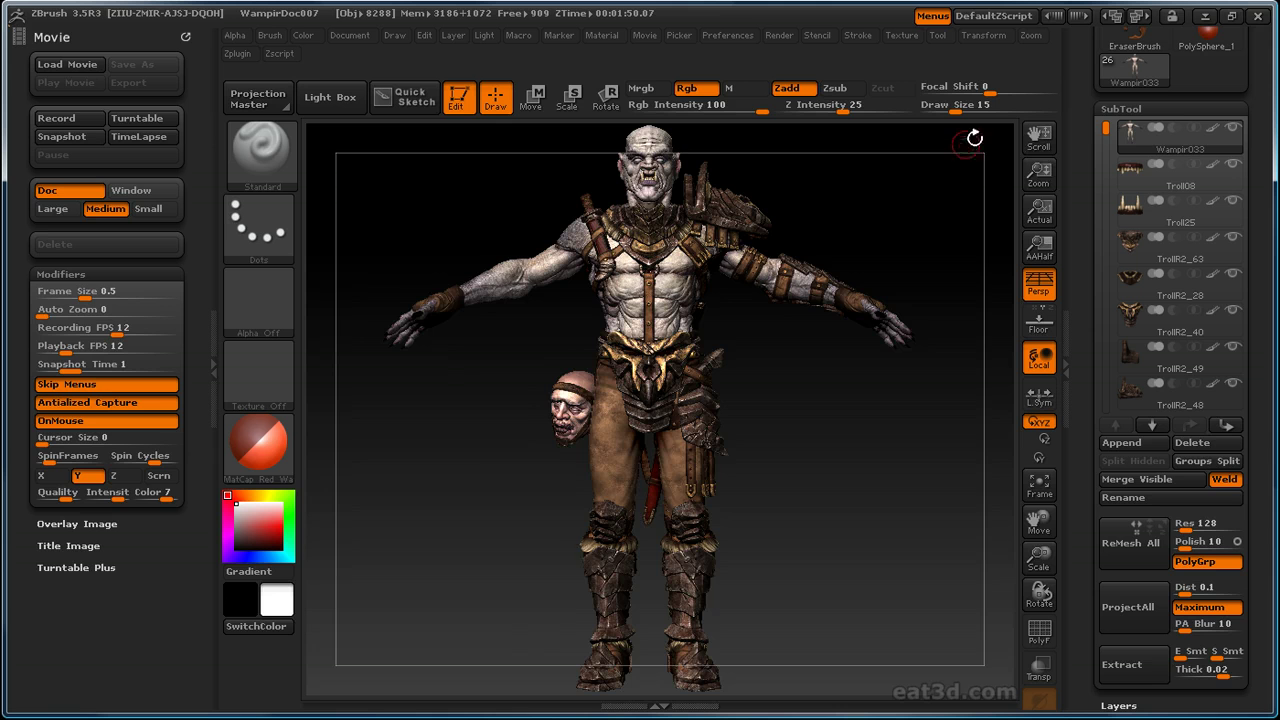
{"action": "left_click_drag", "start_coordinate": [1039, 172], "coordinate": [746, 203]}
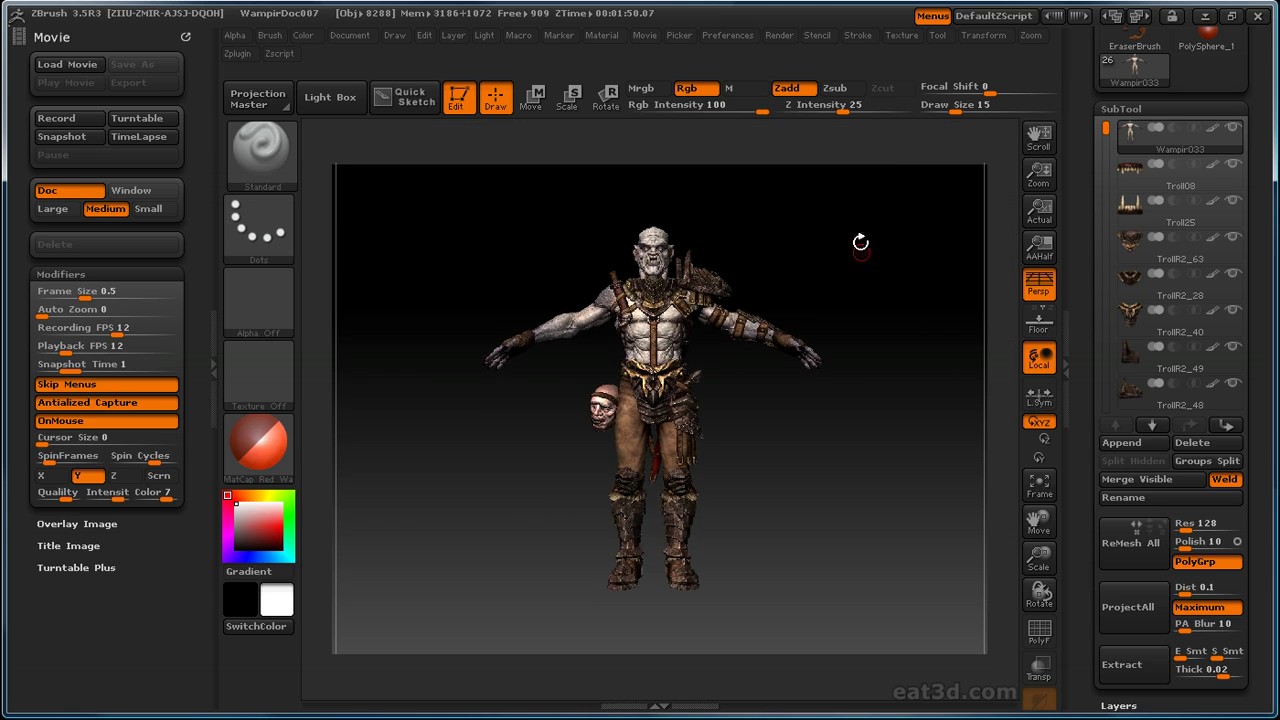
{"action": "left_click_drag", "start_coordinate": [877, 240], "coordinate": [903, 241]}
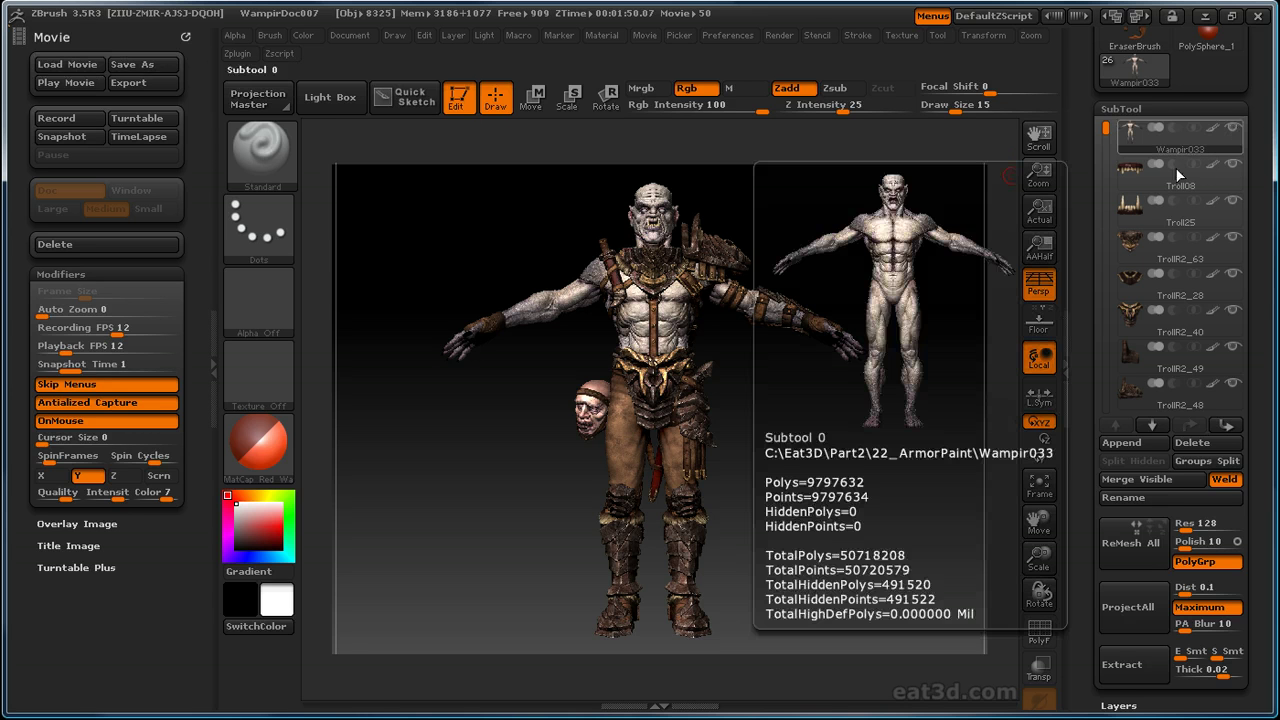
- In the SubTool palette, solo the Wampir033 body so every armour subtool is hidden
{"action": "left_click", "coordinate": [1236, 130]}
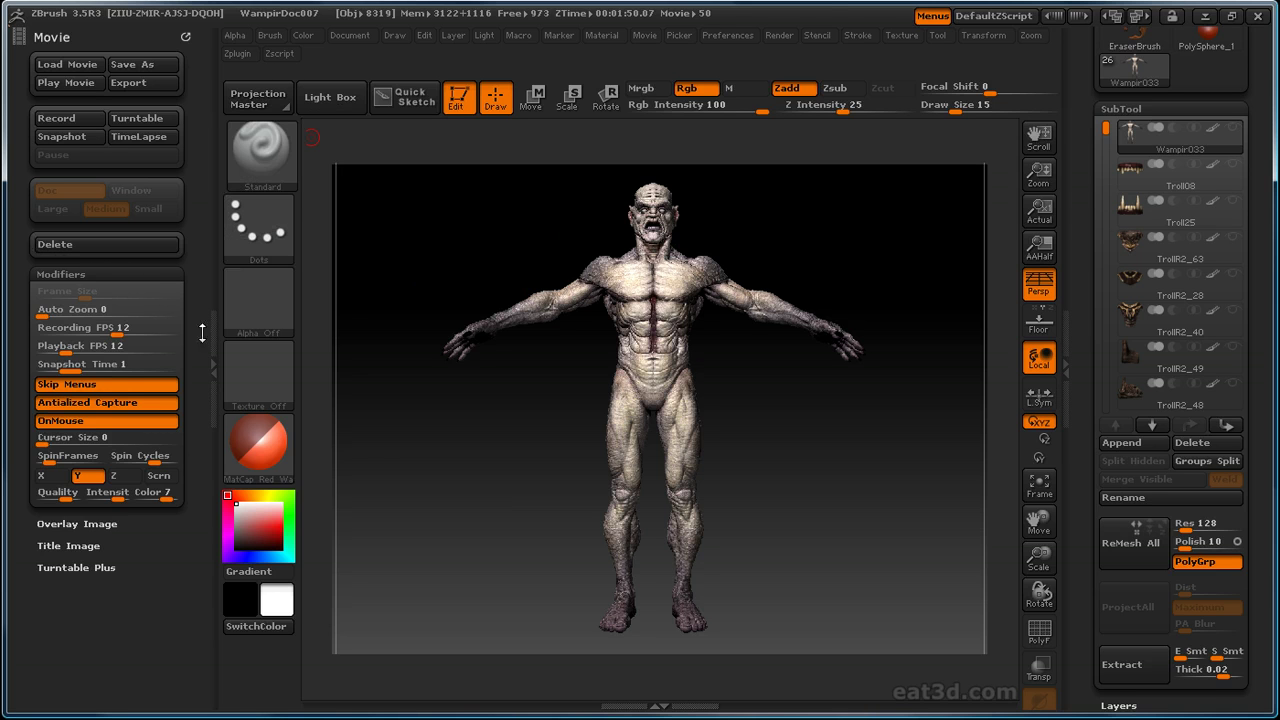
- Export the recorded movie as TestMovie.mov and choose Photo - JPEG compression
{"action": "left_click", "coordinate": [148, 90]}
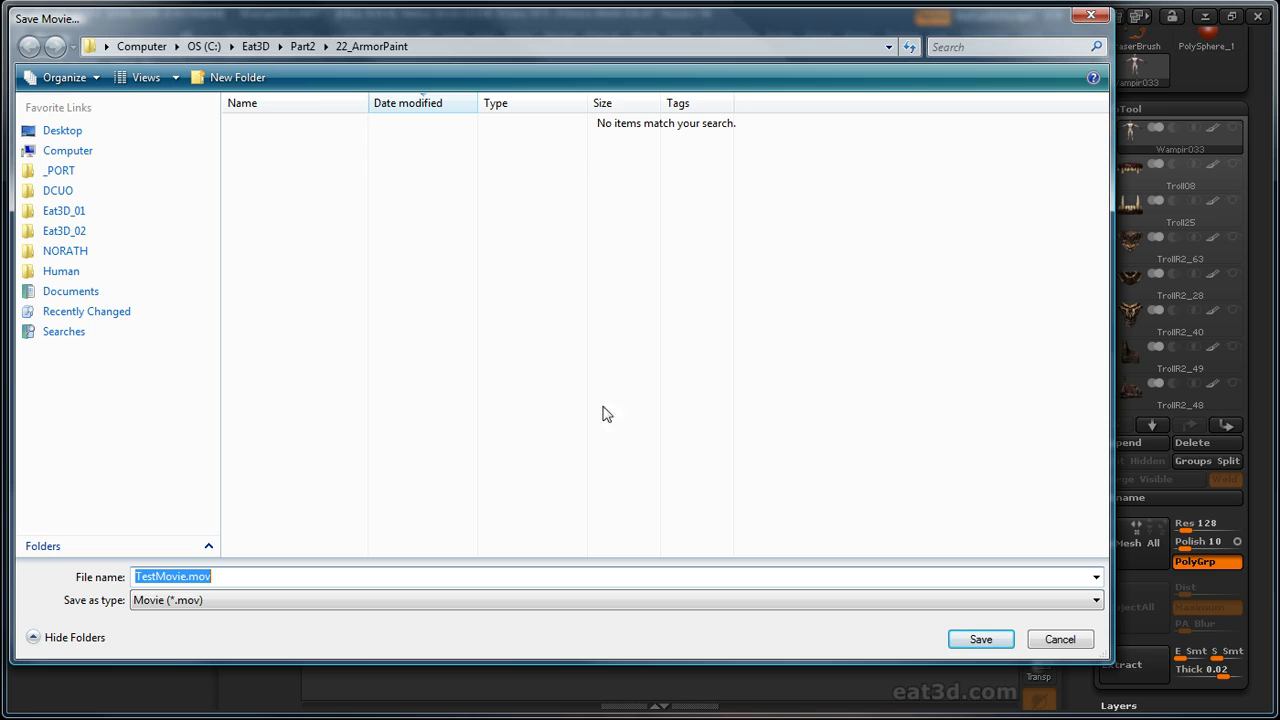
{"action": "left_click", "coordinate": [982, 640]}
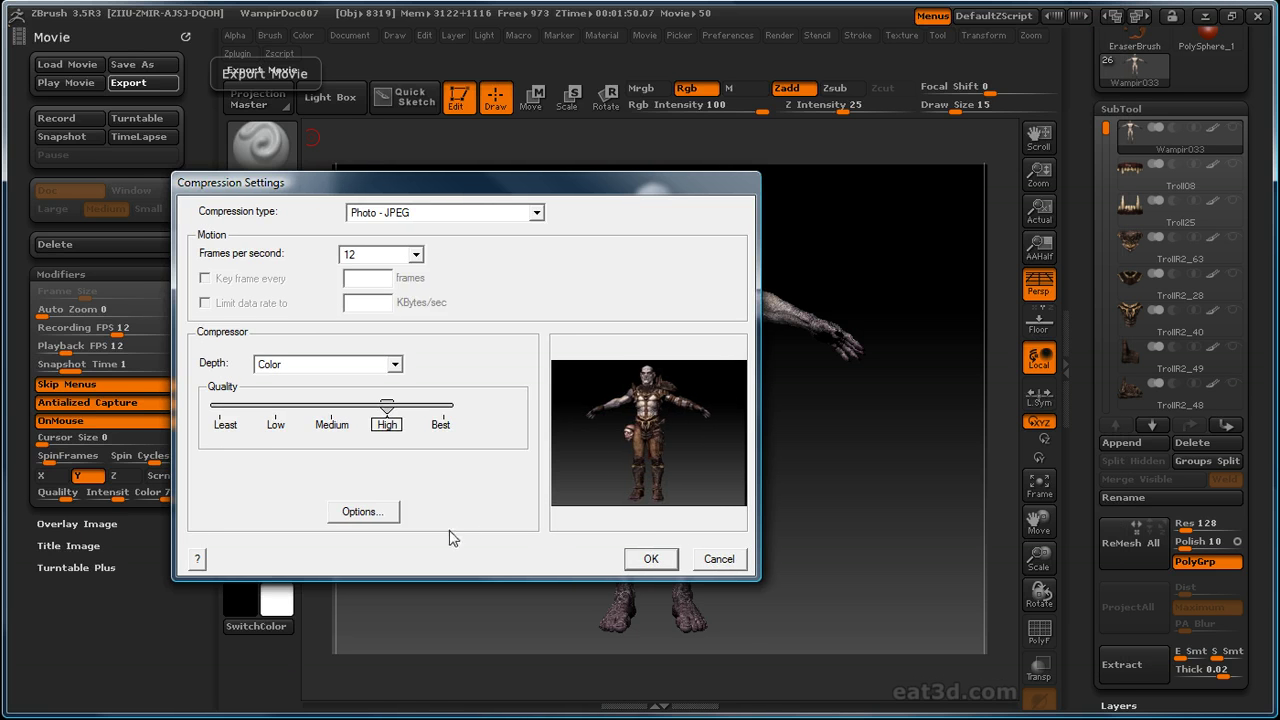
{"action": "left_click", "coordinate": [447, 214]}
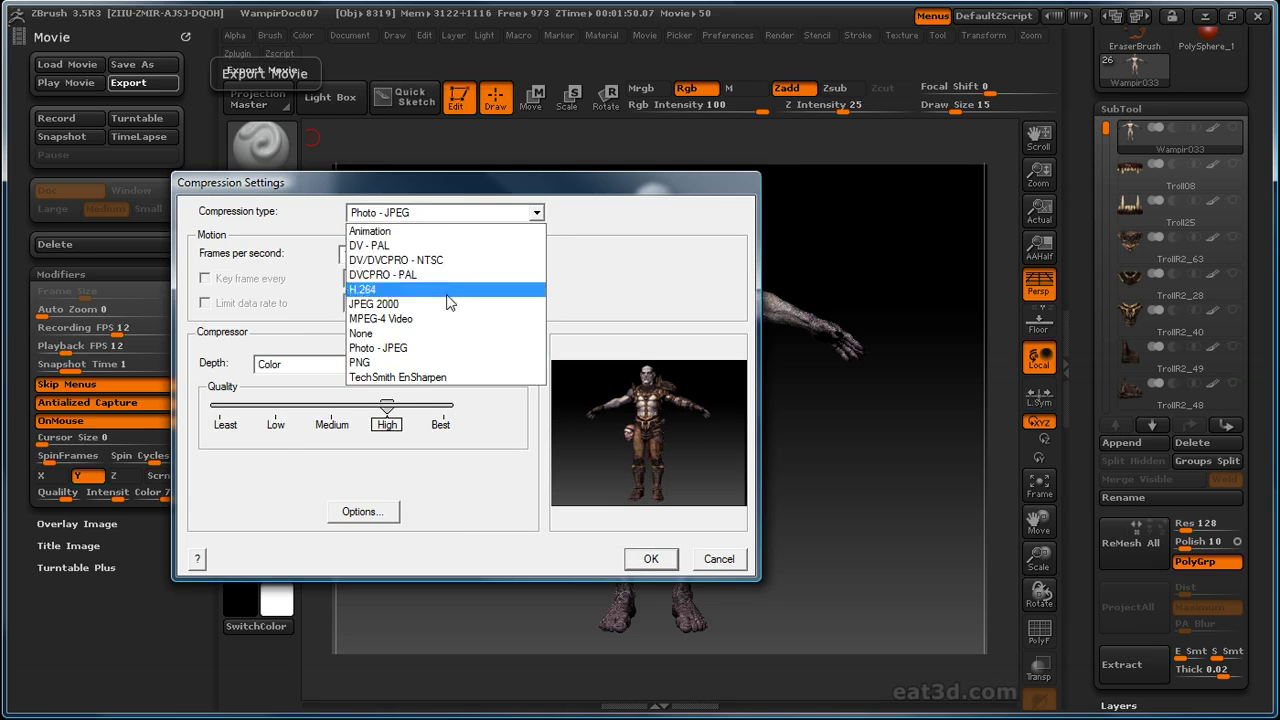
{"action": "left_click", "coordinate": [474, 242]}
{"action": "left_click", "coordinate": [476, 212]}
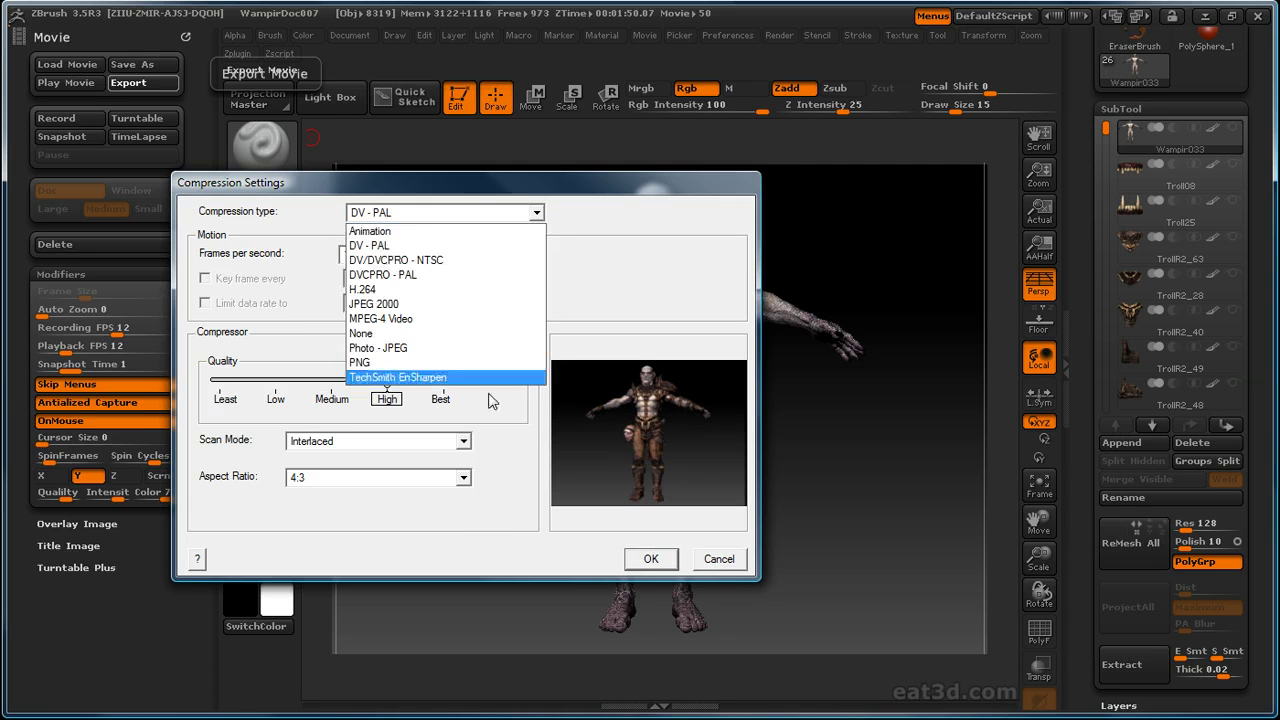
{"action": "left_click", "coordinate": [412, 347]}
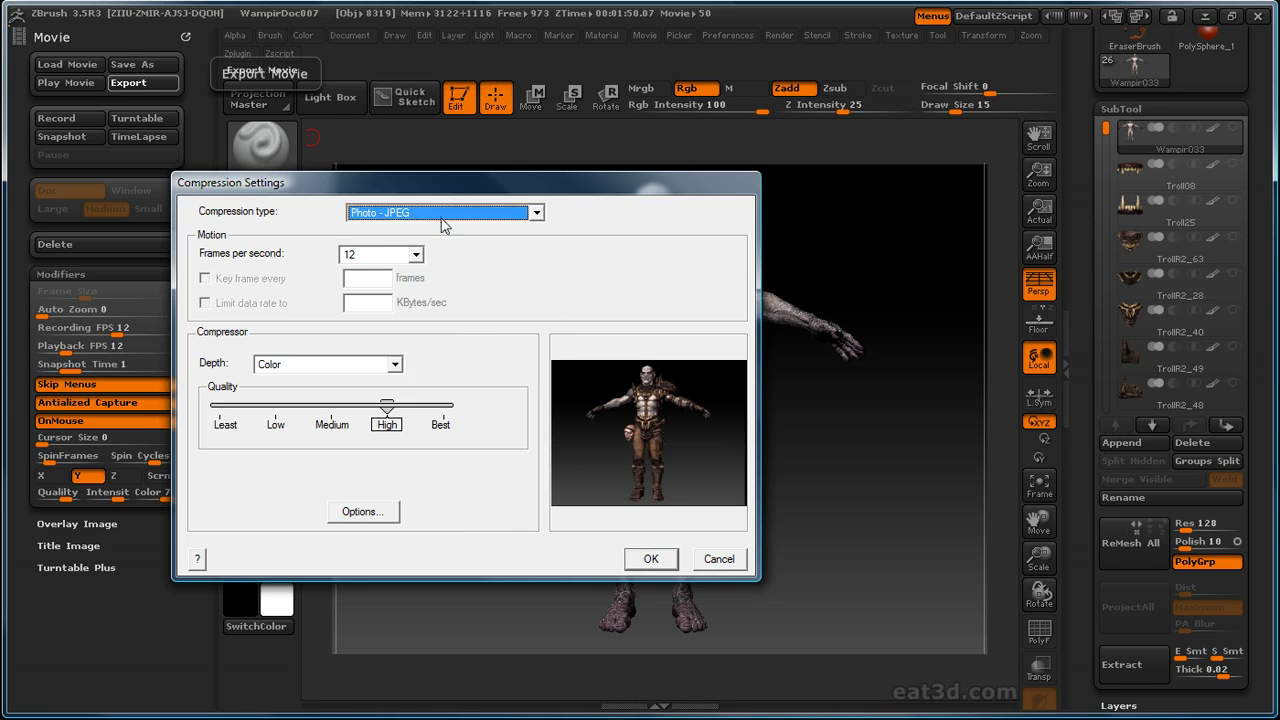
- Keep Color depth, accept the settings to render, then open TestMovie.mov from 22_ArmorPaint
{"action": "left_click", "coordinate": [385, 365]}
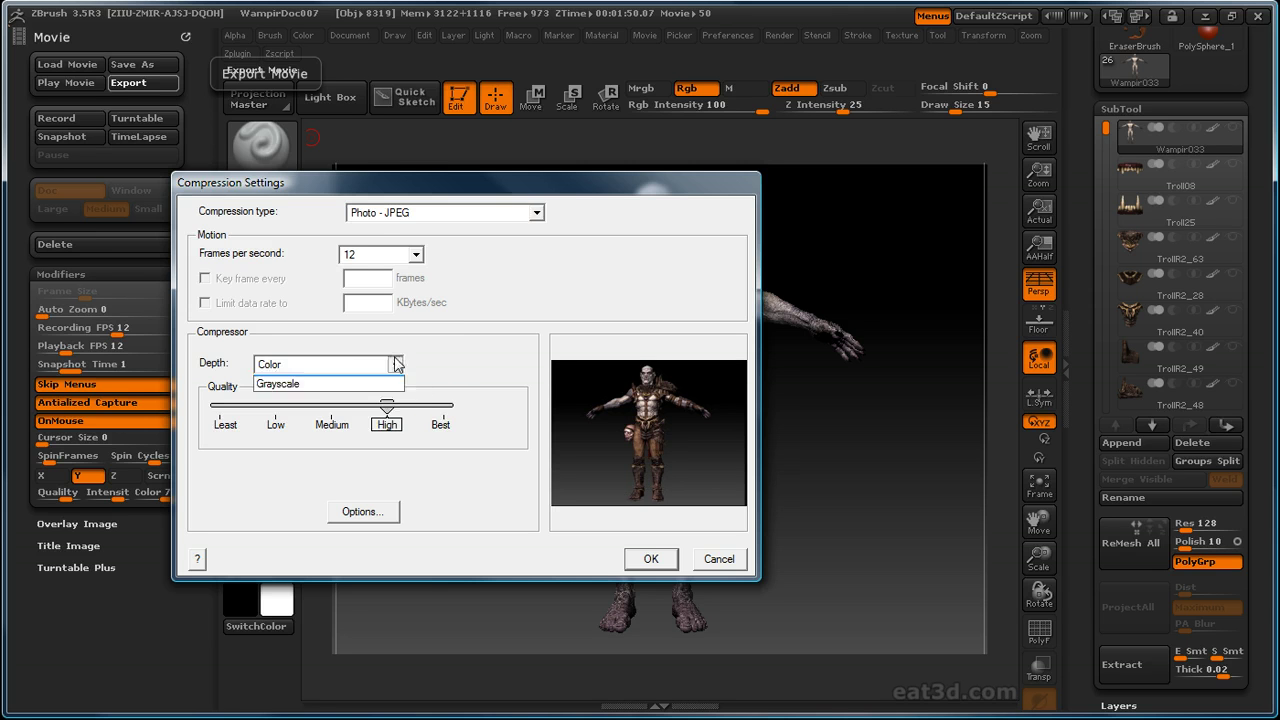
{"action": "left_click", "coordinate": [405, 367]}
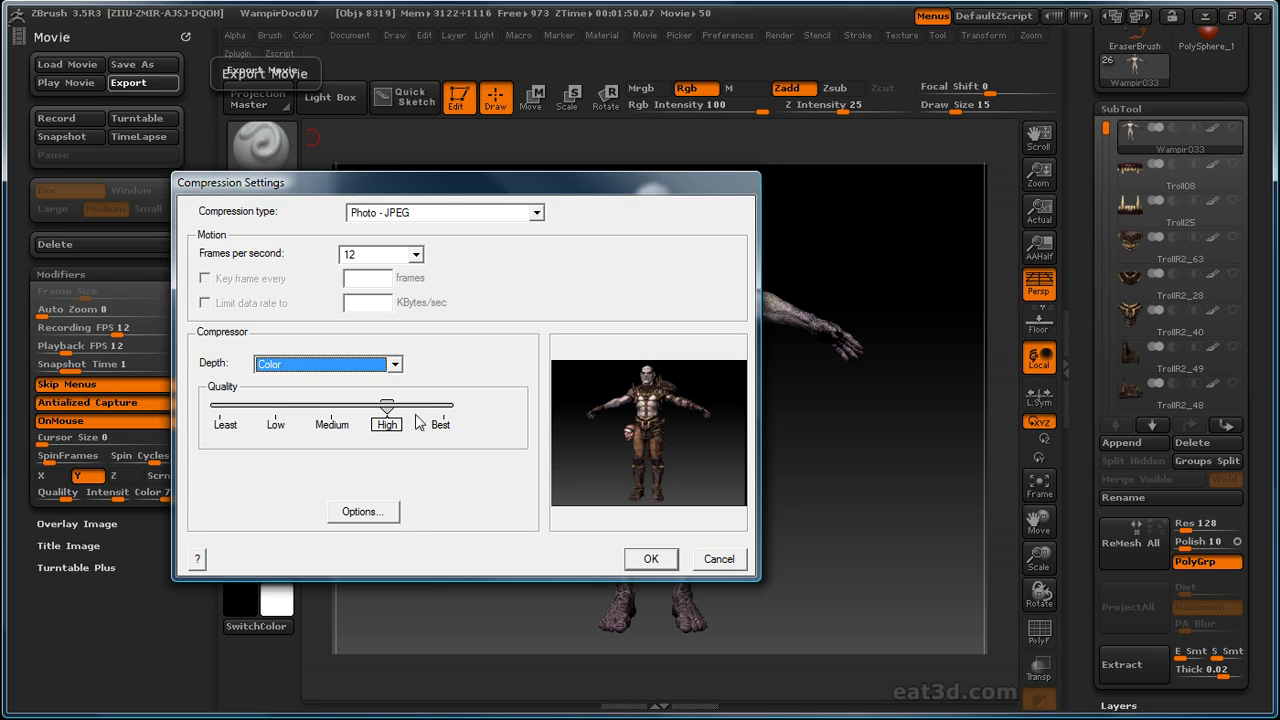
{"action": "left_click", "coordinate": [363, 513]}
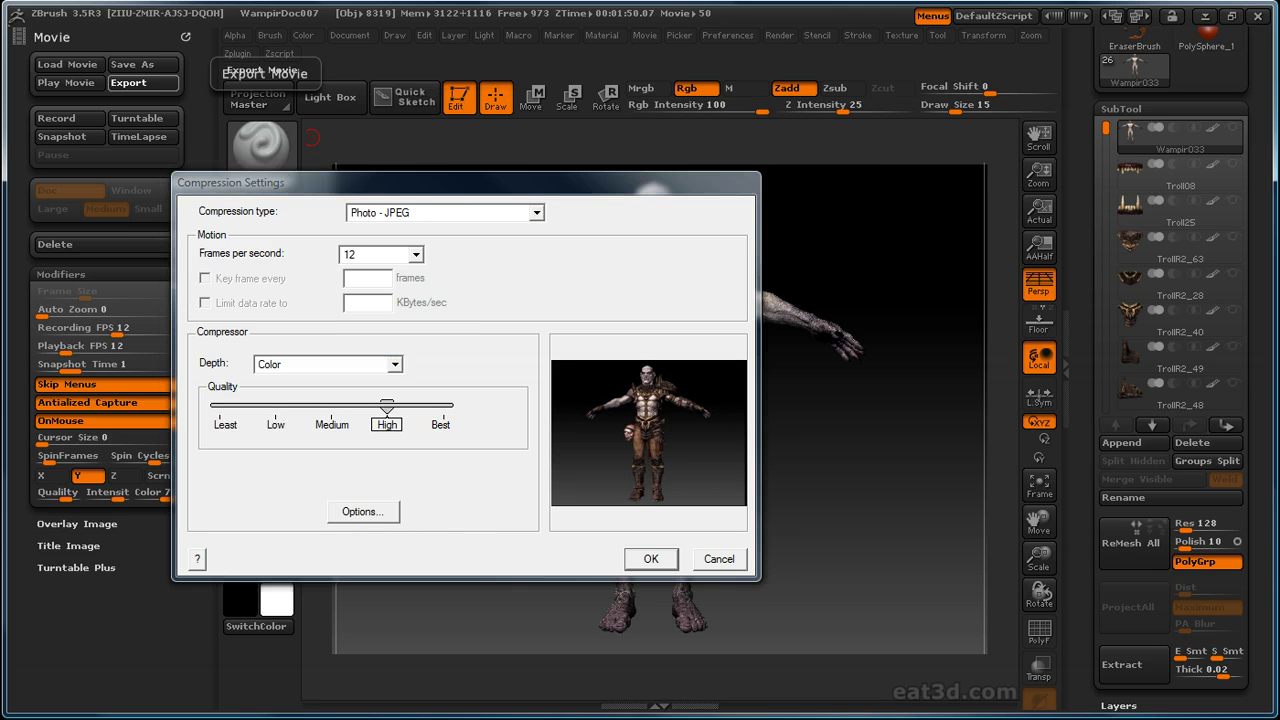
{"action": "left_click", "coordinate": [443, 403]}
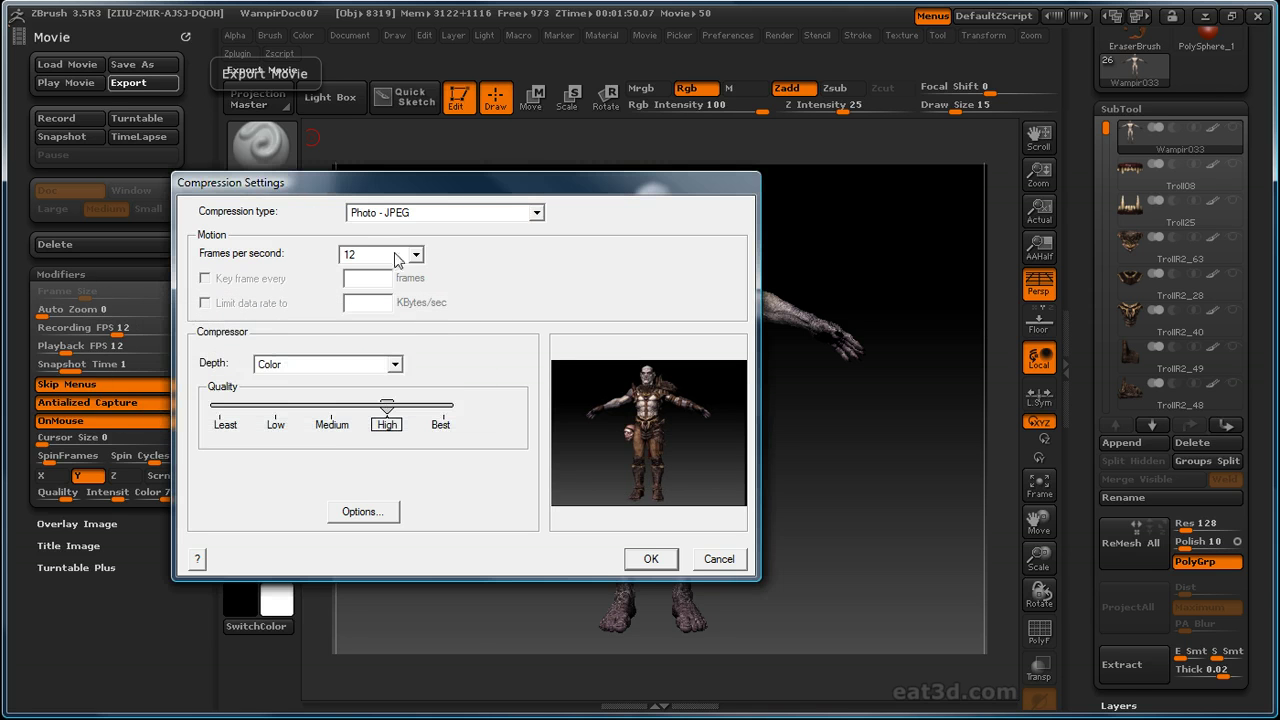
{"action": "left_click", "coordinate": [651, 559]}
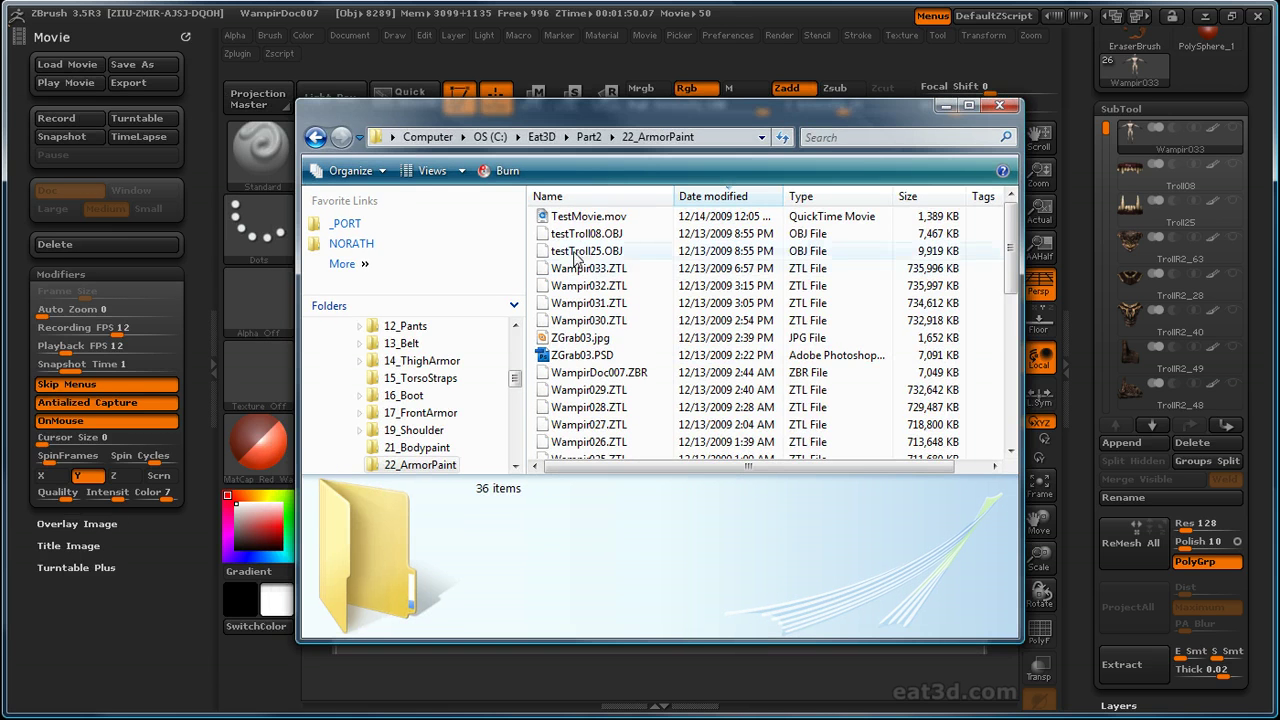
{"action": "left_click", "coordinate": [585, 217]}
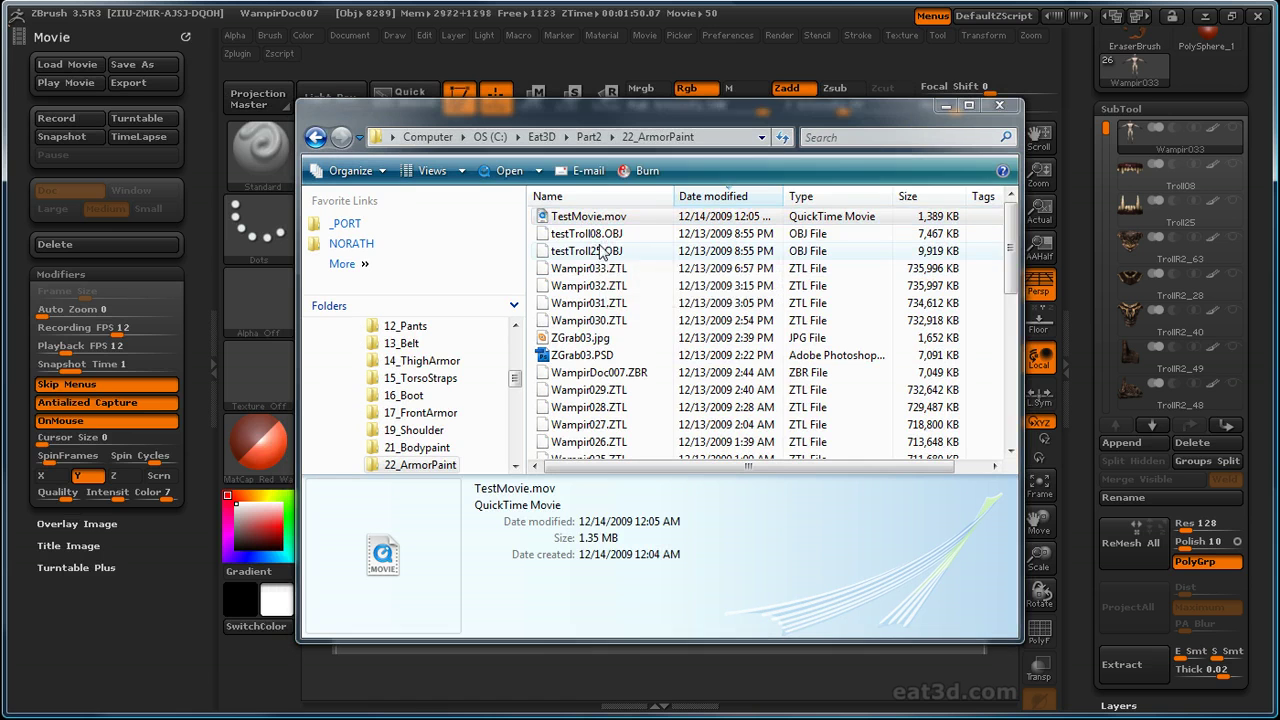
{"action": "key", "text": "Return"}
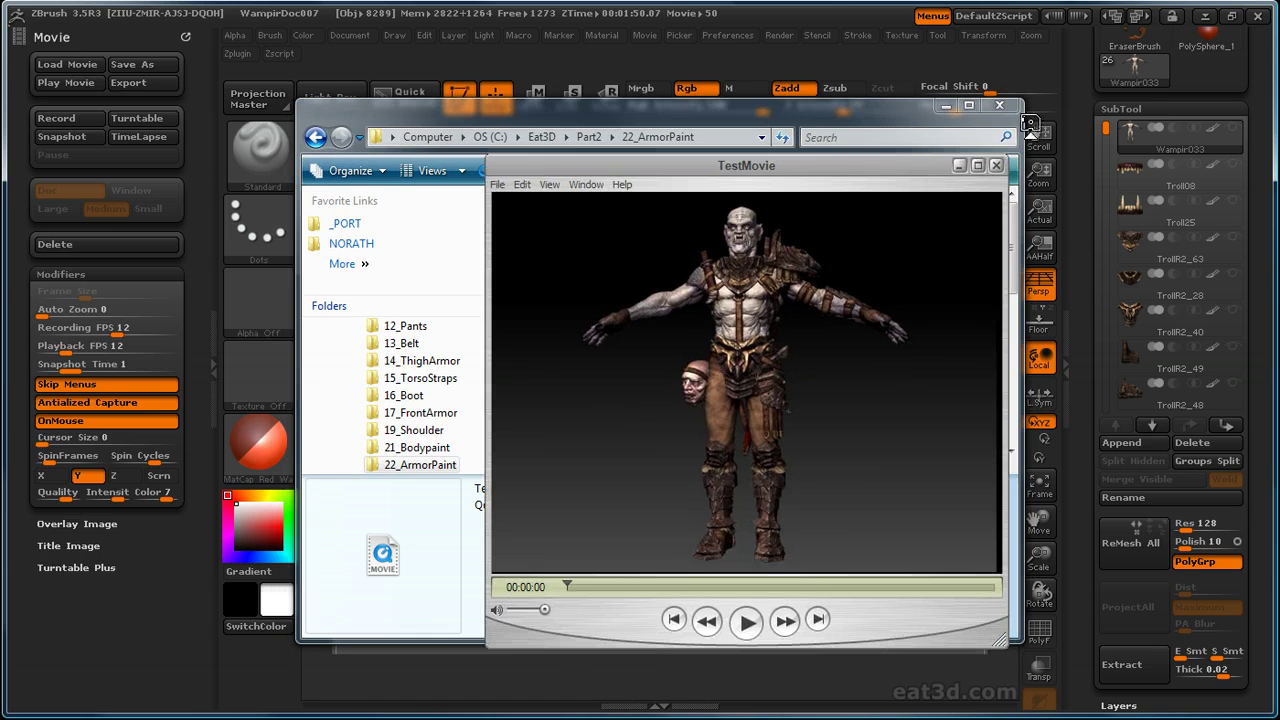
- Move the QuickTime window aside, play TestMovie, and scrub back to view the troll's back
{"action": "left_click", "coordinate": [998, 105]}
{"action": "left_click_drag", "start_coordinate": [829, 166], "coordinate": [413, 132]}
{"action": "left_click", "coordinate": [330, 586]}
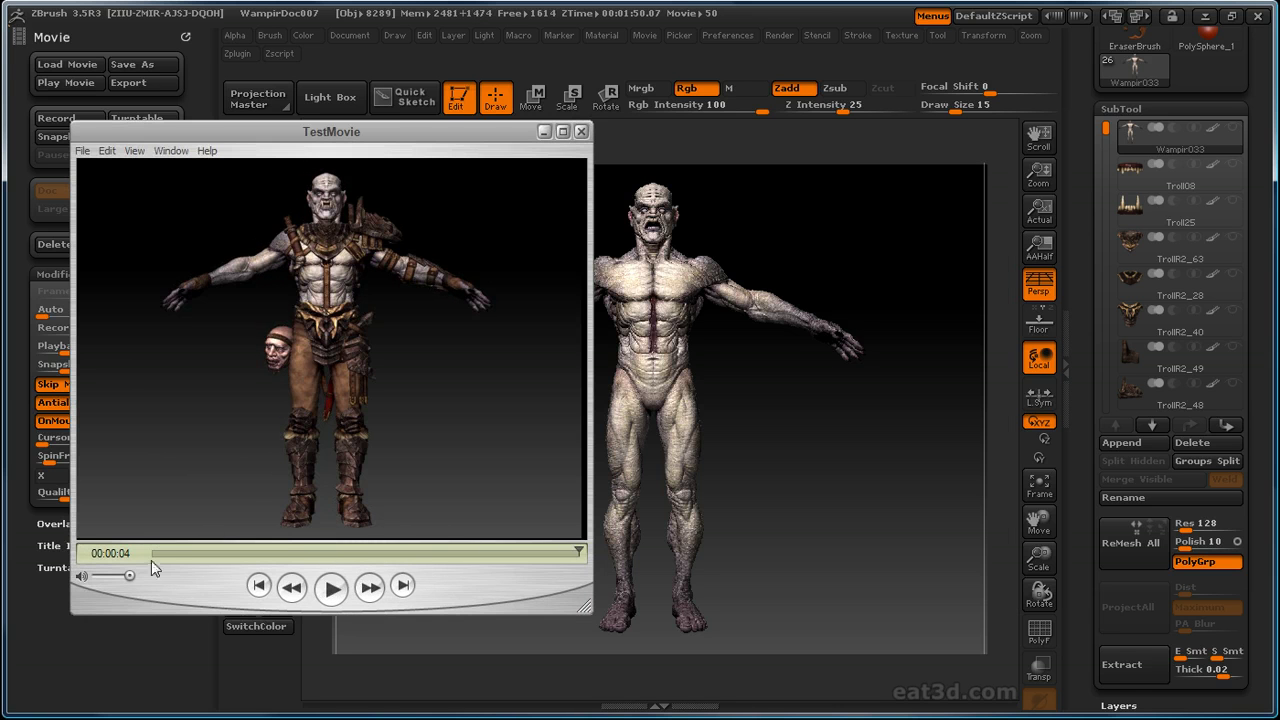
{"action": "left_click_drag", "start_coordinate": [150, 548], "coordinate": [130, 569]}
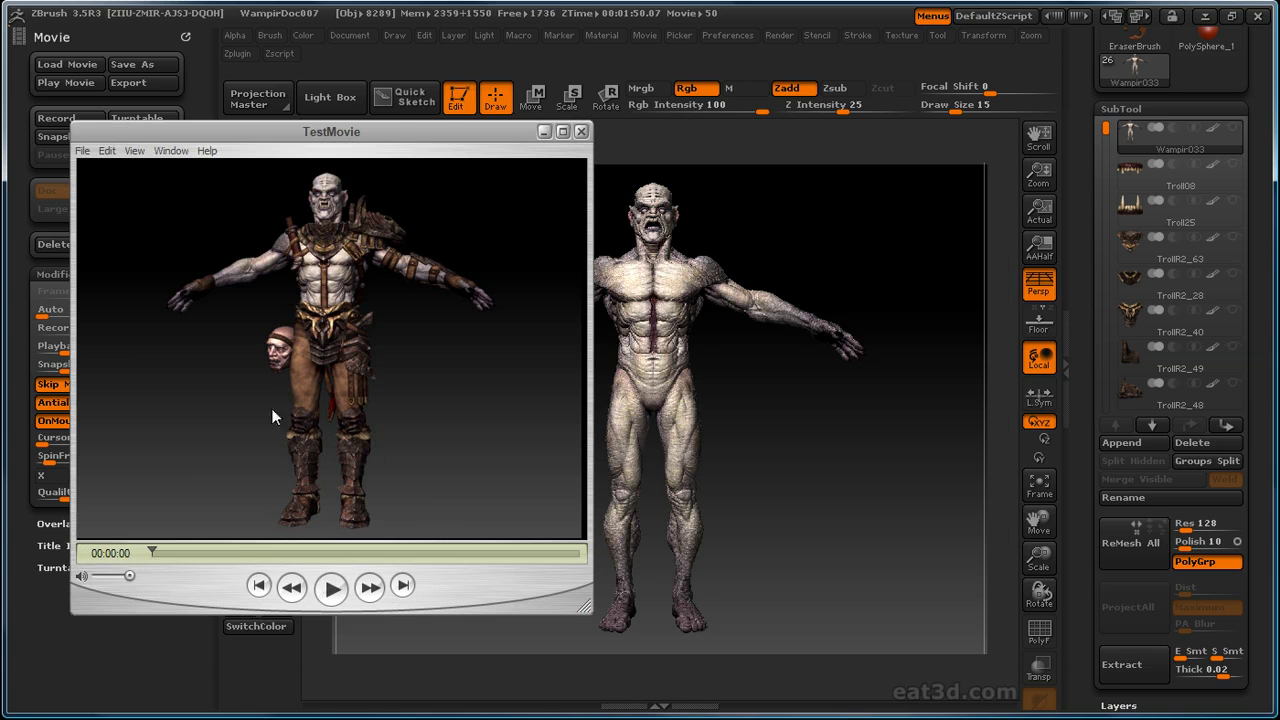